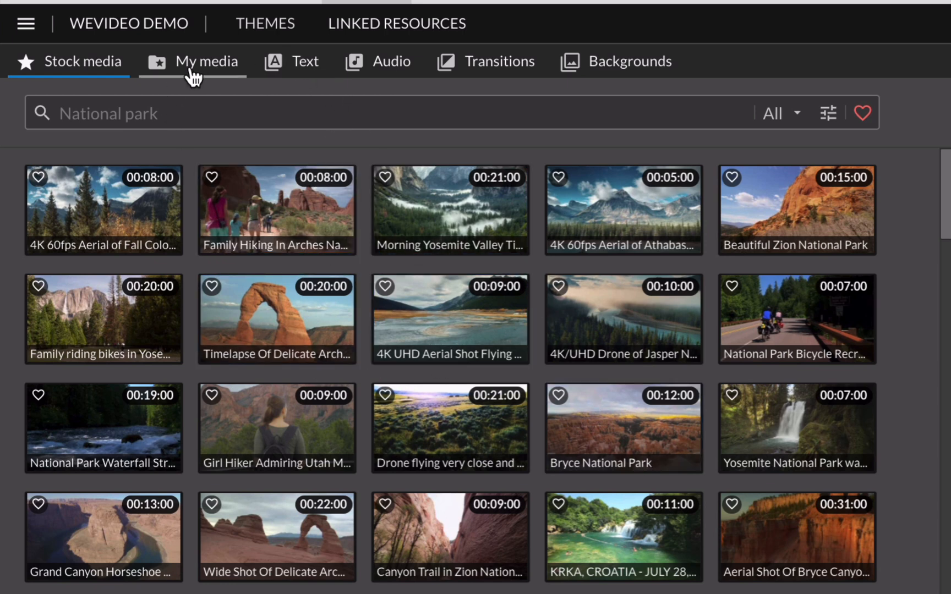
Show the personal media library and close the voice narration recorder.
{"action": "left_click", "coordinate": [195, 69]}
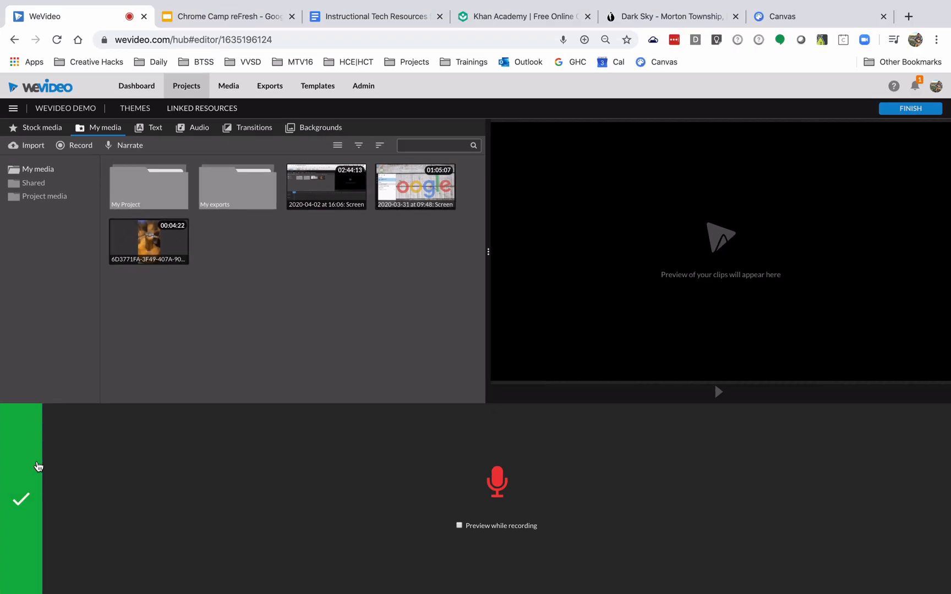
{"action": "left_click", "coordinate": [38, 466]}
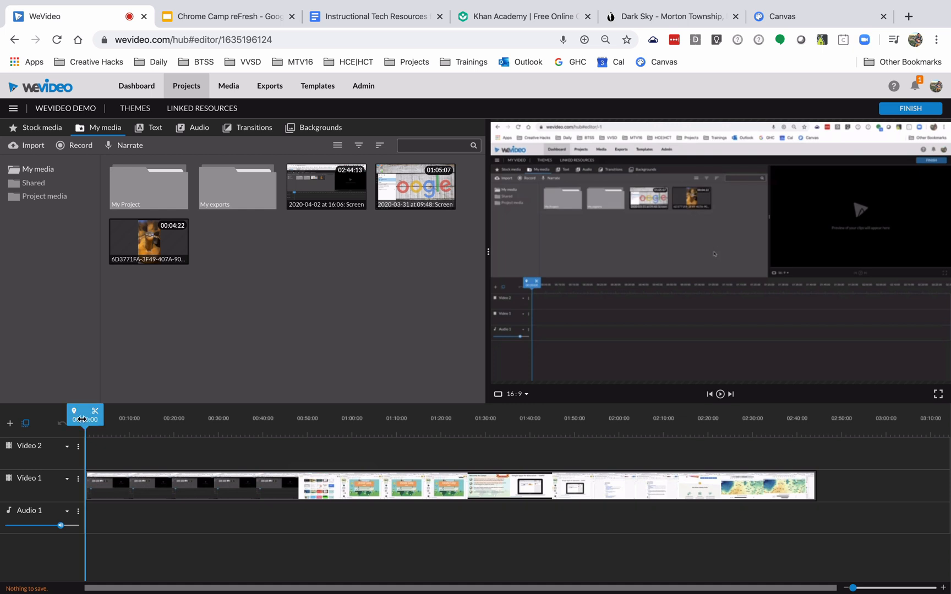
Enlarge the timeline scale and place the playhead at 01:14:00 on the screen recording.
{"action": "mouse_move", "coordinate": [82, 419]}
{"action": "left_mouse_down"}
{"action": "mouse_move", "coordinate": [423, 421]}
{"action": "mouse_move", "coordinate": [393, 423]}
{"action": "mouse_move", "coordinate": [411, 425]}
{"action": "left_mouse_up"}
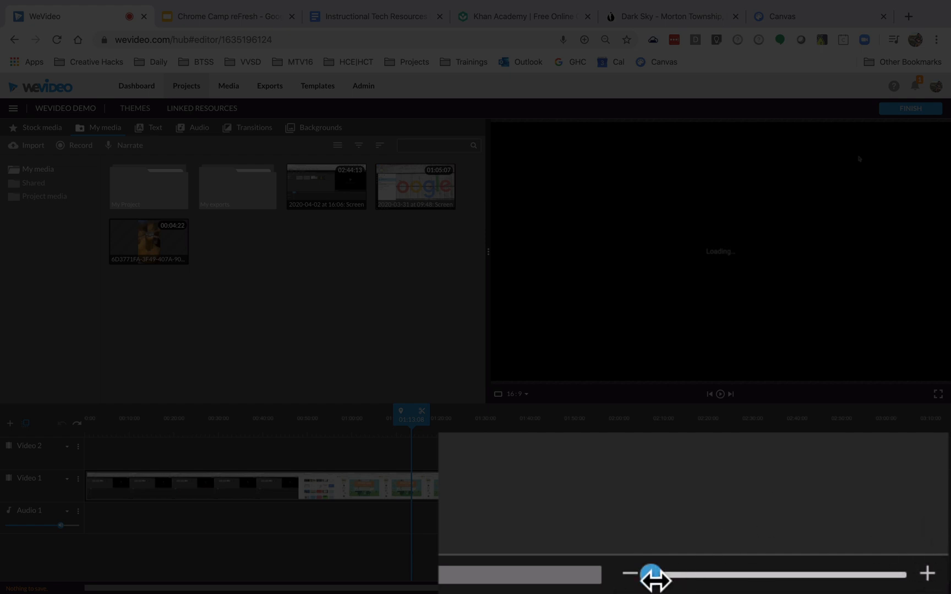
{"action": "left_click_drag", "start_coordinate": [656, 578], "coordinate": [861, 587]}
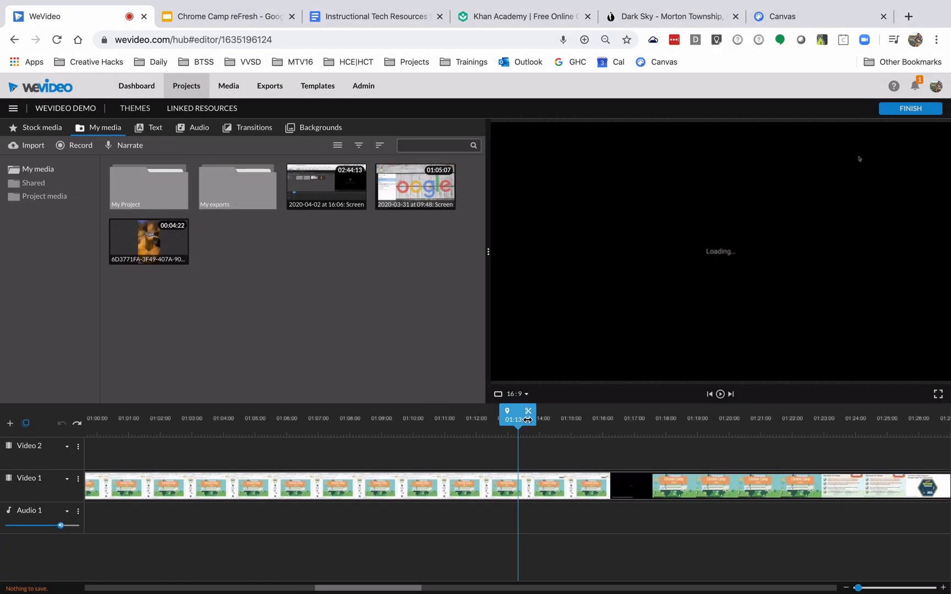
{"action": "left_click_drag", "start_coordinate": [525, 421], "coordinate": [541, 424]}
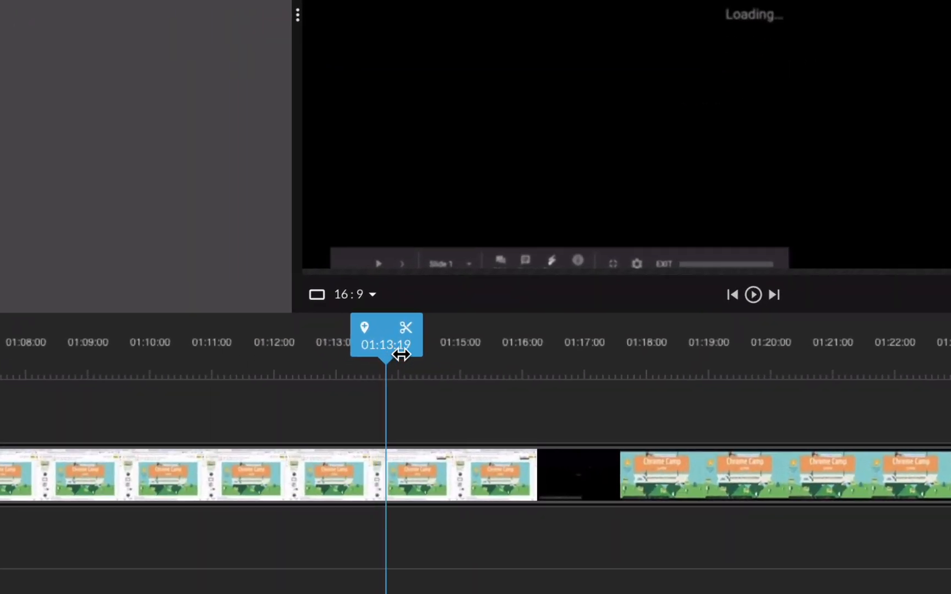
{"action": "left_click_drag", "start_coordinate": [401, 355], "coordinate": [410, 355]}
{"action": "key", "text": "Right"}
{"action": "key", "text": "Right"}
{"action": "key", "text": "Right"}
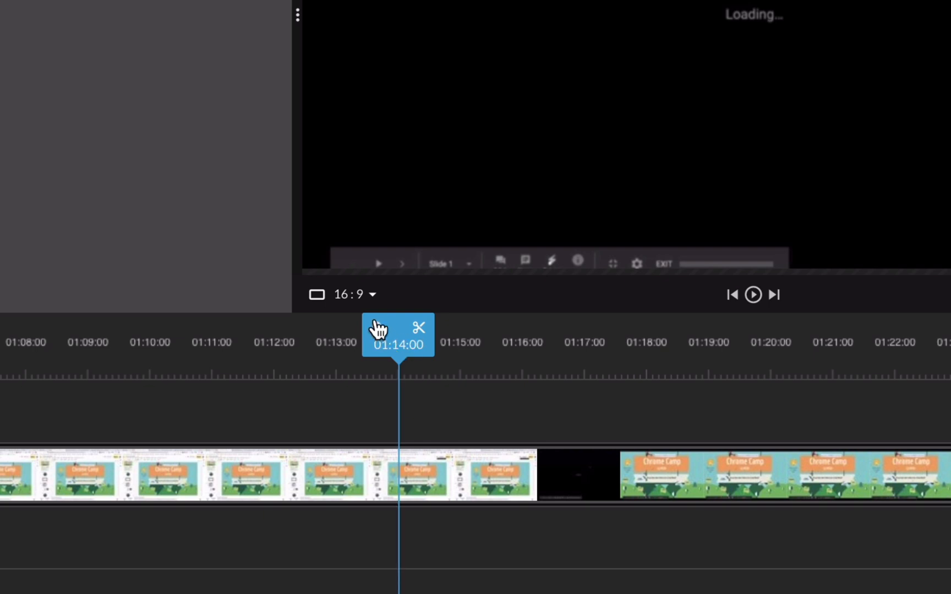
Step frame by frame to 01:14:04, where the Chrome Camp presentation appears full screen, and split the recording there.
{"action": "key", "text": "Right"}
{"action": "key", "text": "Right"}
{"action": "key", "text": "Right"}
{"action": "key", "text": "Right"}
{"action": "key", "text": "Left"}
{"action": "key", "text": "Left"}
{"action": "key", "text": "Left"}
{"action": "key", "text": "Left"}
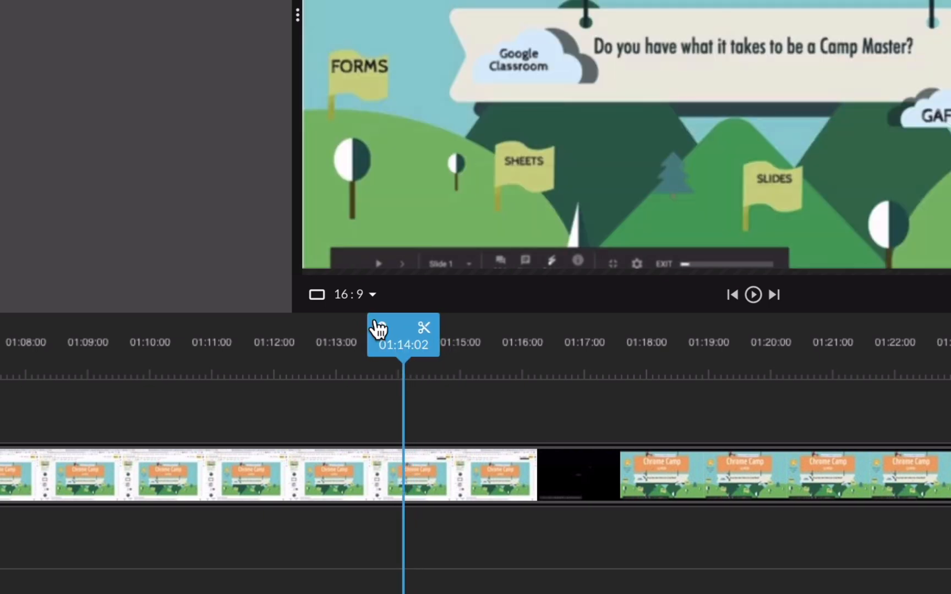
{"action": "key", "text": "Right"}
{"action": "key", "text": "Right"}
{"action": "key", "text": "Right"}
{"action": "key", "text": "Right"}
{"action": "key", "text": "Right"}
{"action": "key", "text": "Right"}
{"action": "key", "text": "Right"}
{"action": "key", "text": "Right"}
{"action": "key", "text": "Right"}
{"action": "key", "text": "Right"}
{"action": "key", "text": "Right"}
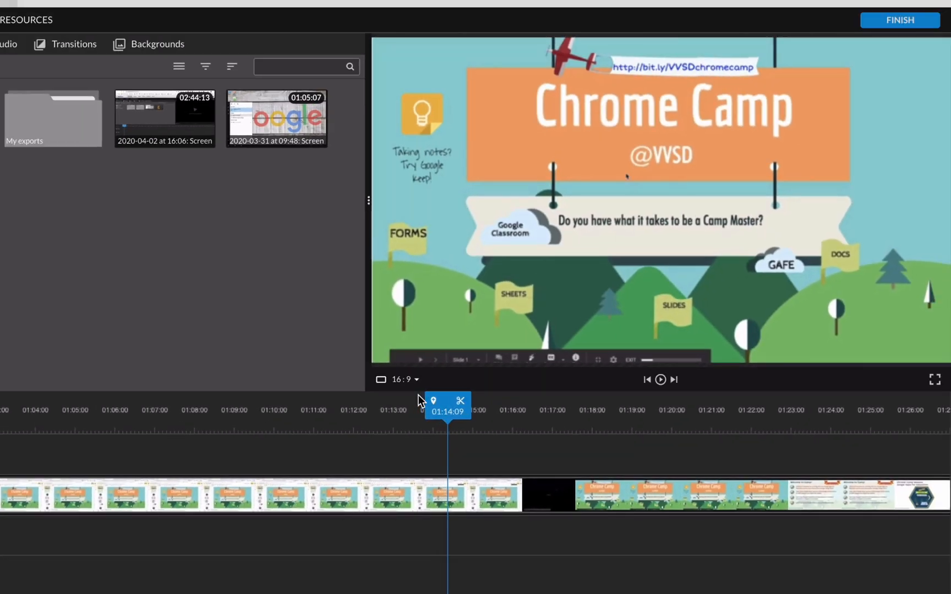
{"action": "key", "text": "Right"}
{"action": "key", "text": "Right"}
{"action": "key", "text": "Right"}
{"action": "key", "text": "Right"}
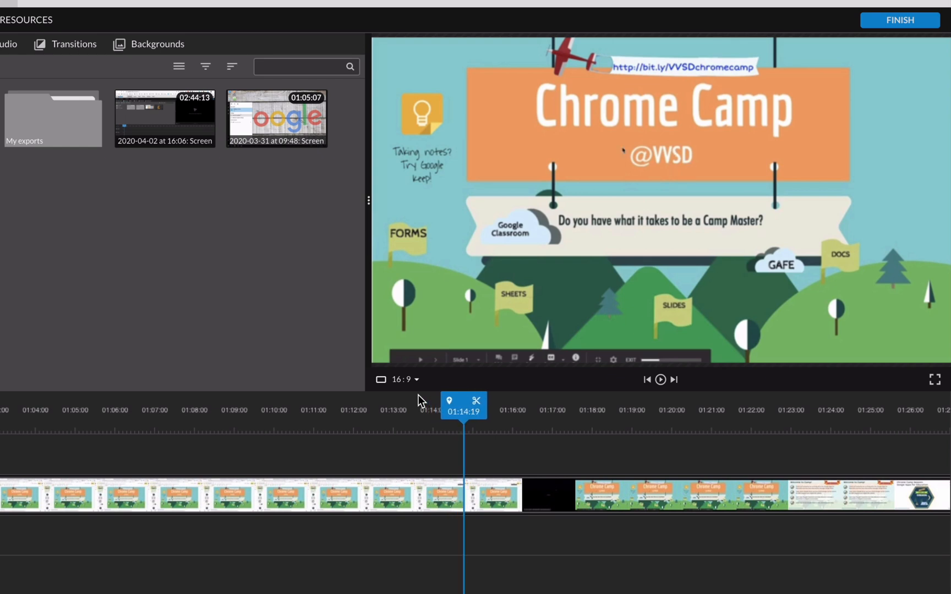
{"action": "key", "text": "Left"}
{"action": "key", "text": "Left"}
{"action": "key", "text": "Left"}
{"action": "key", "text": "Left"}
{"action": "key", "text": "Left"}
{"action": "key", "text": "Left"}
{"action": "key", "text": "Left"}
{"action": "key", "text": "Left"}
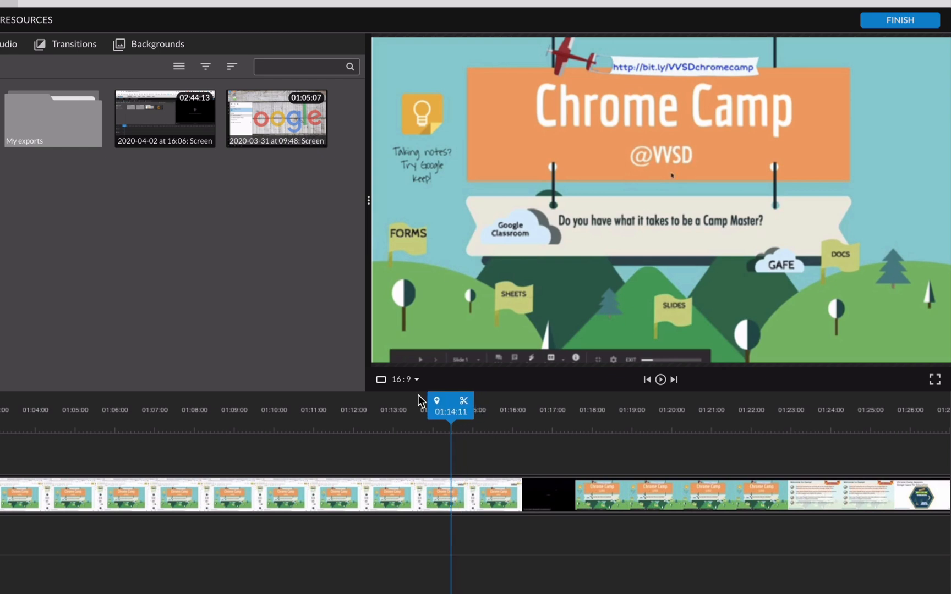
{"action": "key", "text": "Left"}
{"action": "key", "text": "Left"}
{"action": "key", "text": "Left"}
{"action": "key", "text": "Left"}
{"action": "key", "text": "Left"}
{"action": "key", "text": "Left"}
{"action": "key", "text": "Left"}
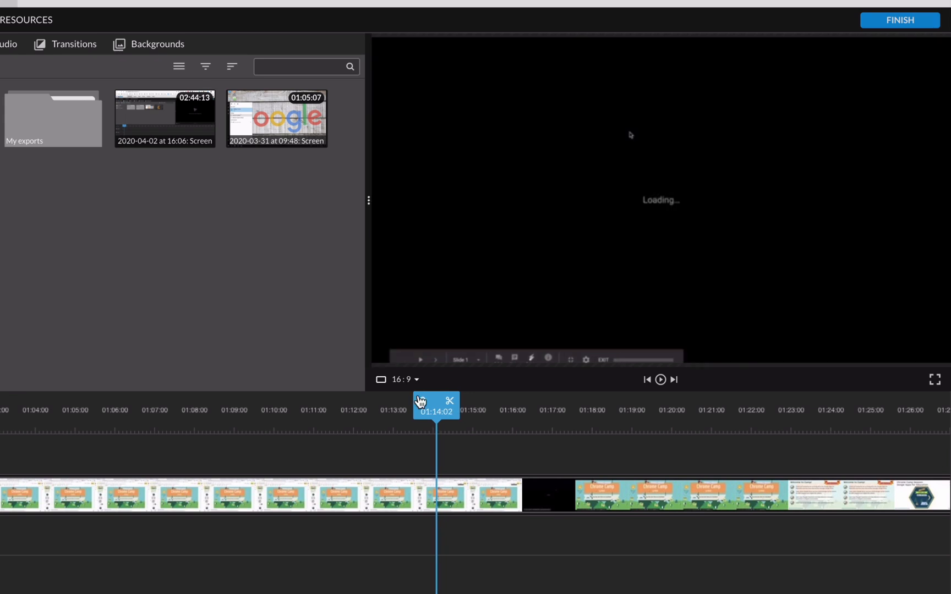
{"action": "key", "text": "Right"}
{"action": "key", "text": "Right"}
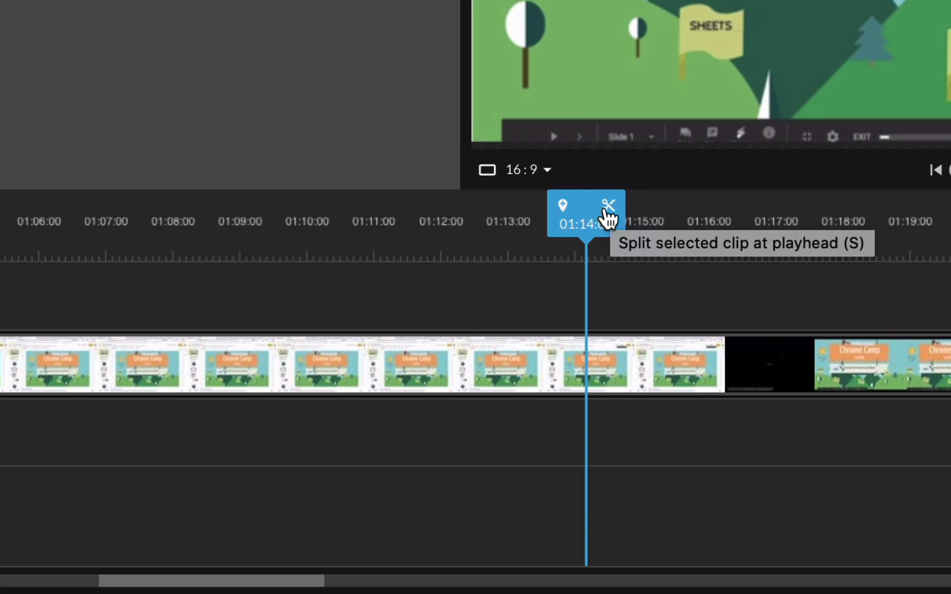
{"action": "left_click", "coordinate": [608, 207]}
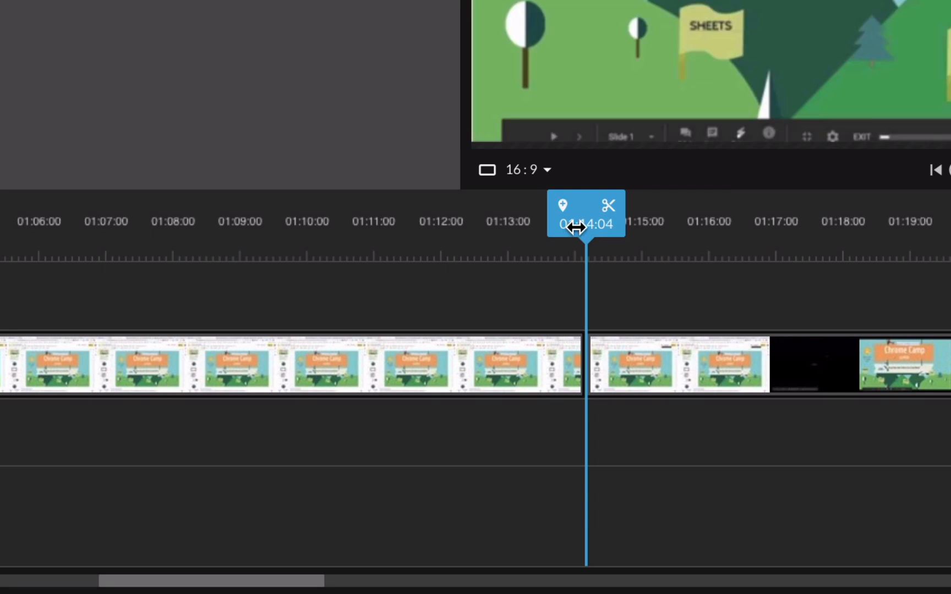
Split the part of the recording before the first cut again at 01:08:18.
{"action": "left_click_drag", "start_coordinate": [576, 227], "coordinate": [175, 271]}
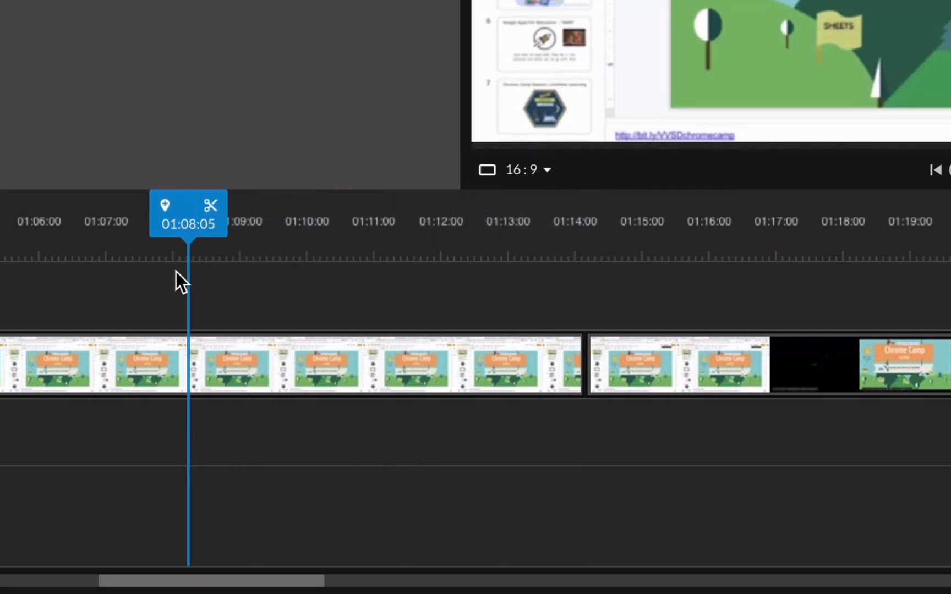
{"action": "left_click", "coordinate": [277, 365]}
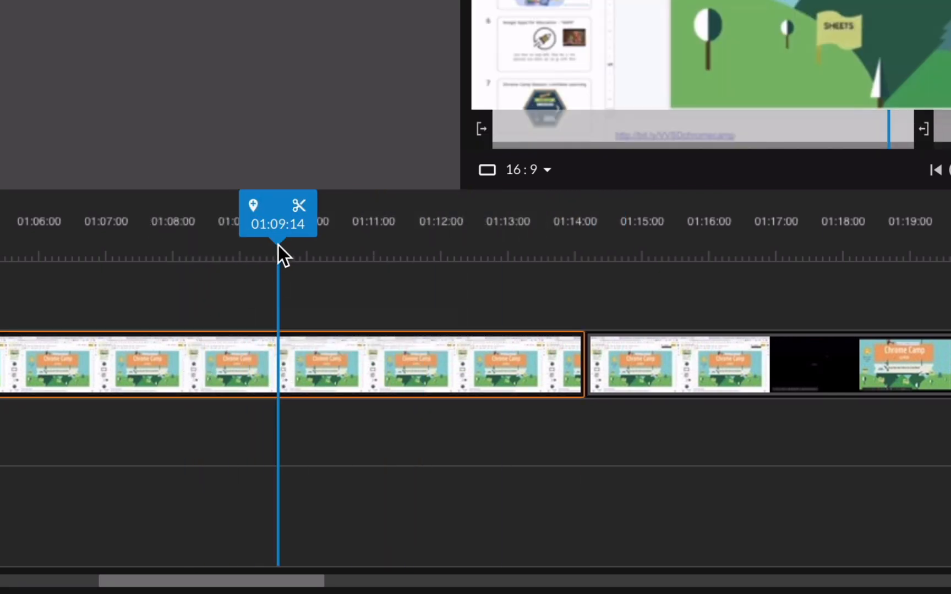
{"action": "left_click_drag", "start_coordinate": [278, 245], "coordinate": [226, 237]}
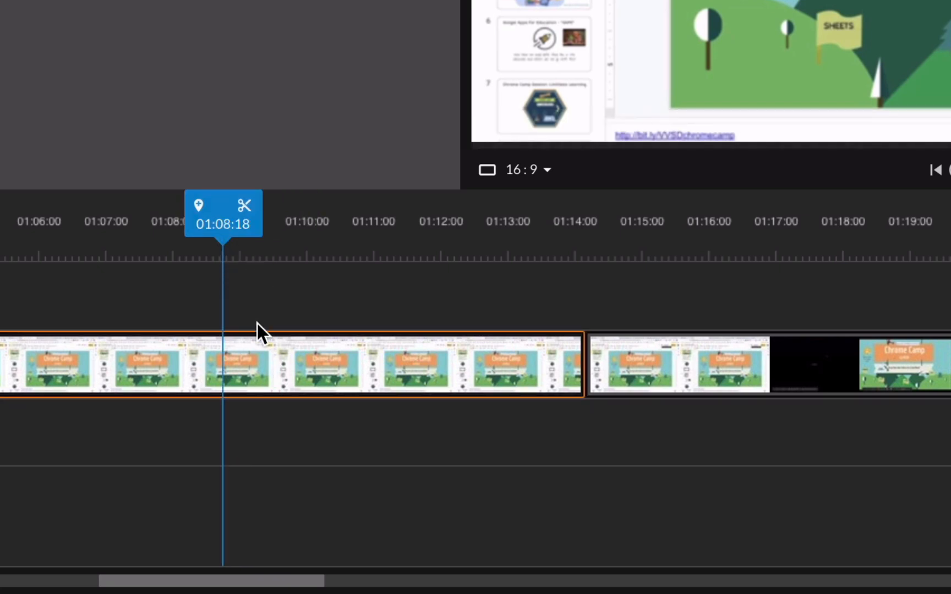
{"action": "key", "text": "s"}
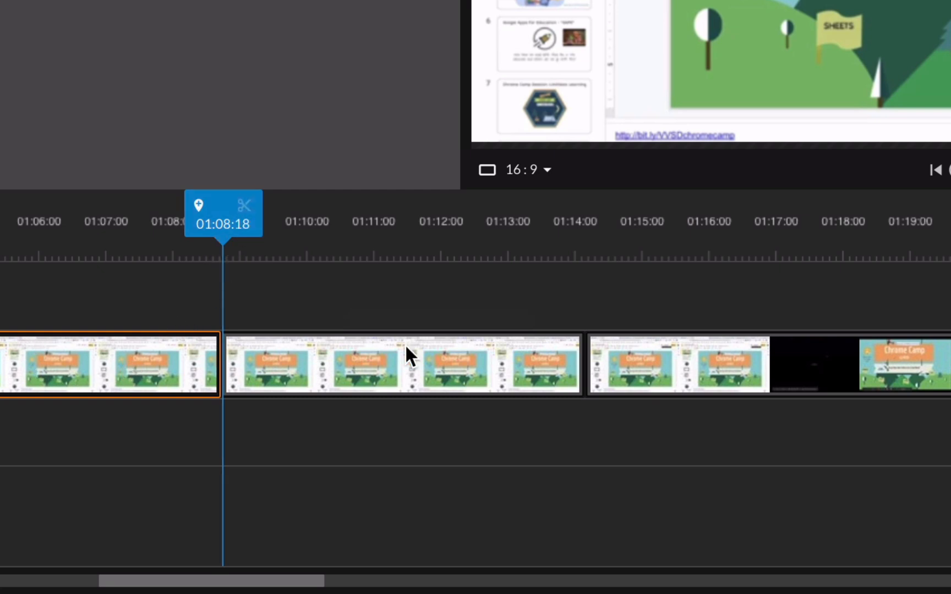
Delete the two Video 1 segments that precede the cut at 01:14:04.
{"action": "left_click", "coordinate": [388, 361]}
{"action": "left_click", "coordinate": [93, 360]}
{"action": "left_click", "coordinate": [335, 361]}
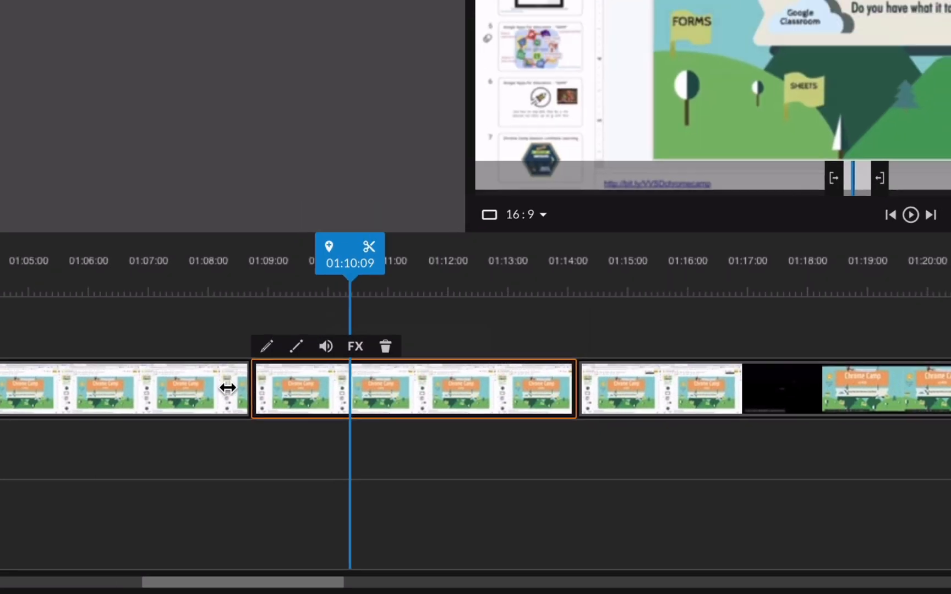
{"action": "left_click", "coordinate": [379, 386]}
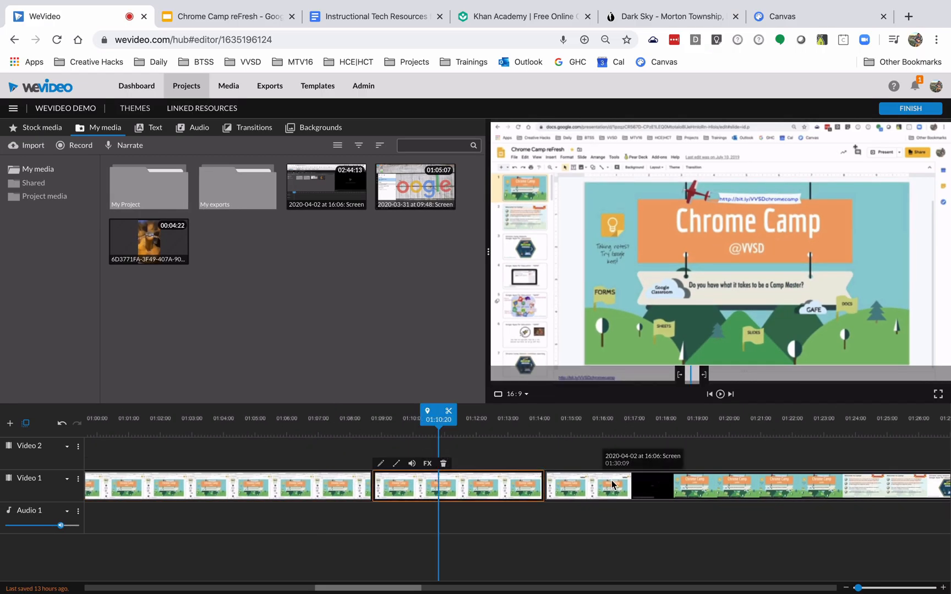
{"action": "left_click", "coordinate": [306, 487]}
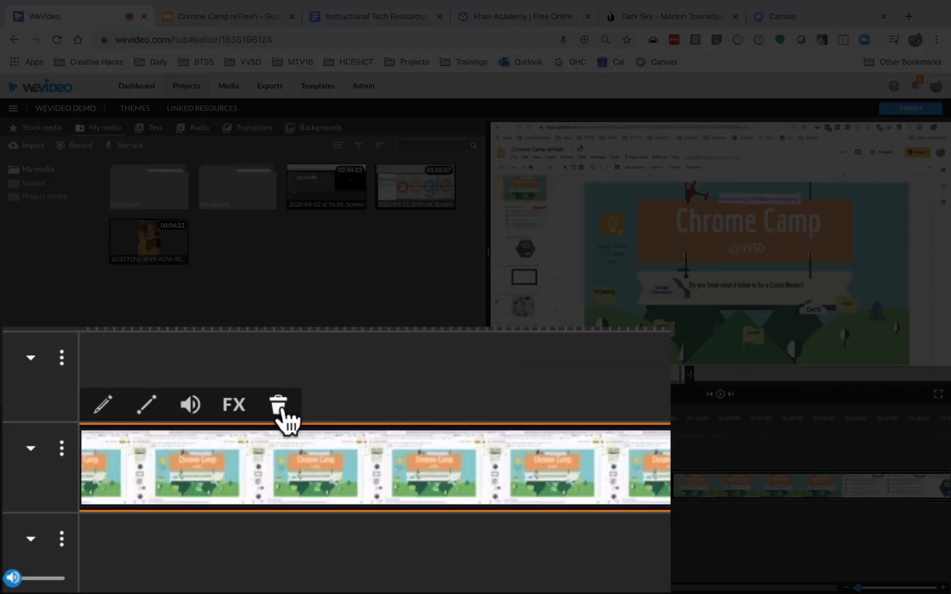
{"action": "left_click", "coordinate": [156, 465]}
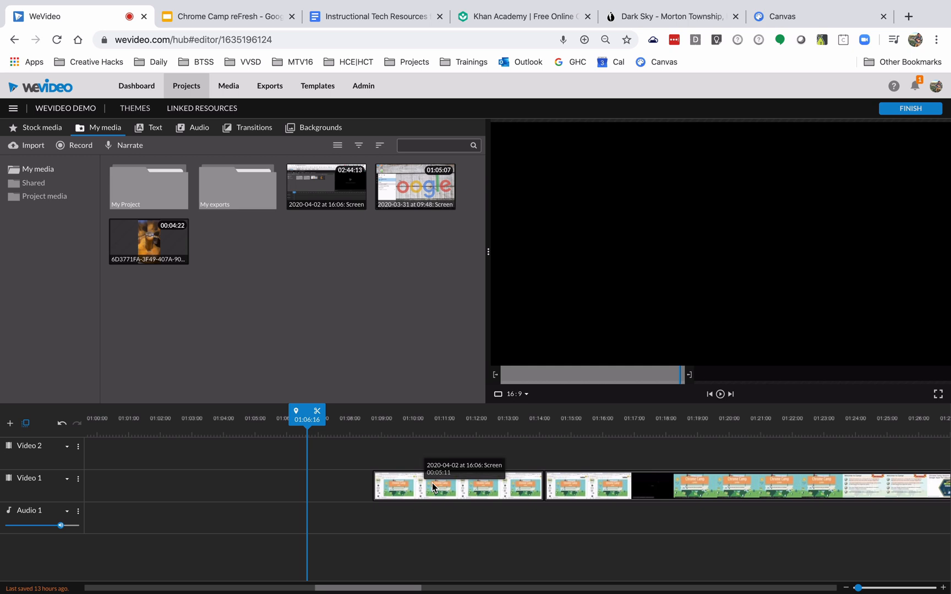
{"action": "left_click", "coordinate": [437, 486]}
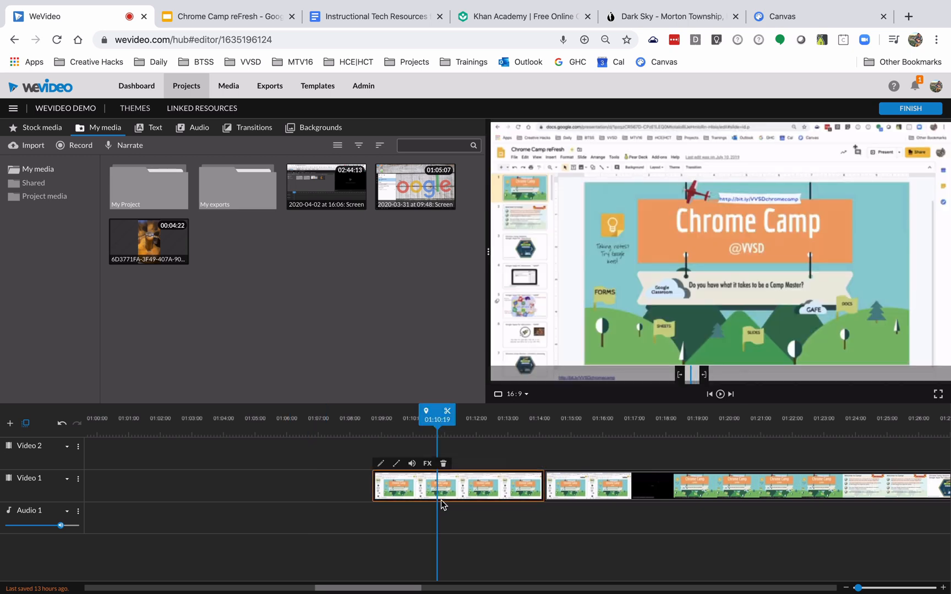
{"action": "key", "text": "Delete"}
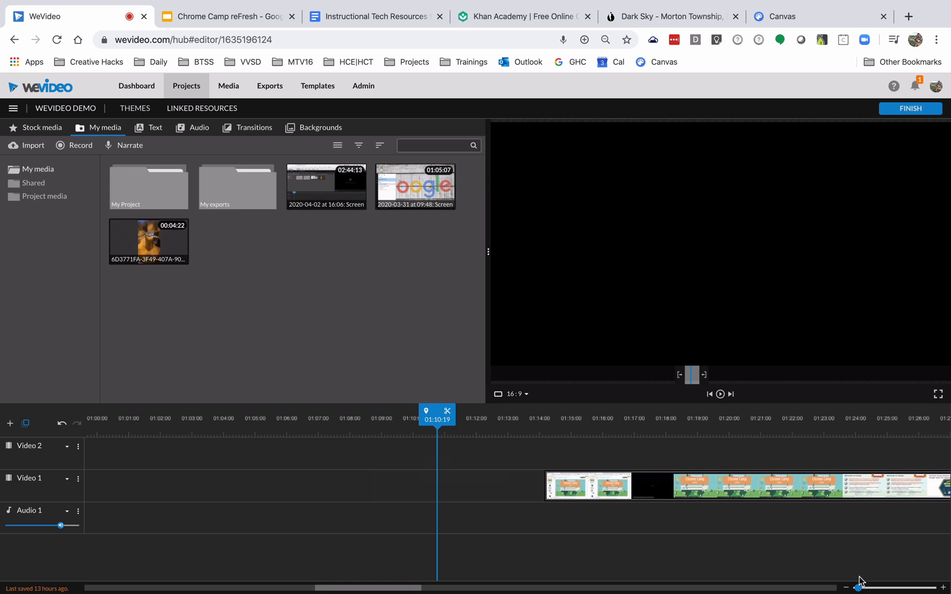
Move the remaining clip to the start of the Video 1 track and scrub through its opening.
{"action": "left_click_drag", "start_coordinate": [857, 588], "coordinate": [824, 590]}
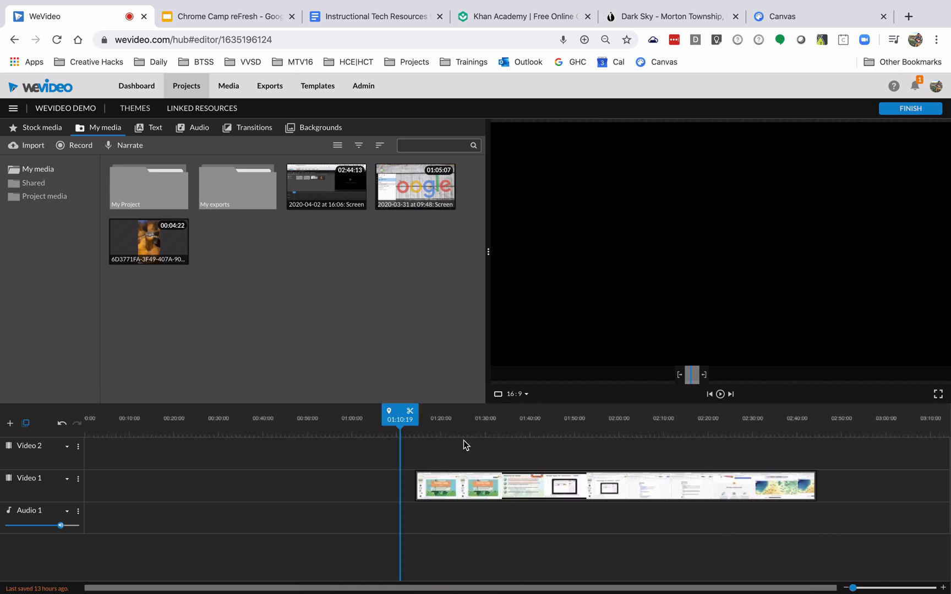
{"action": "left_click", "coordinate": [480, 484]}
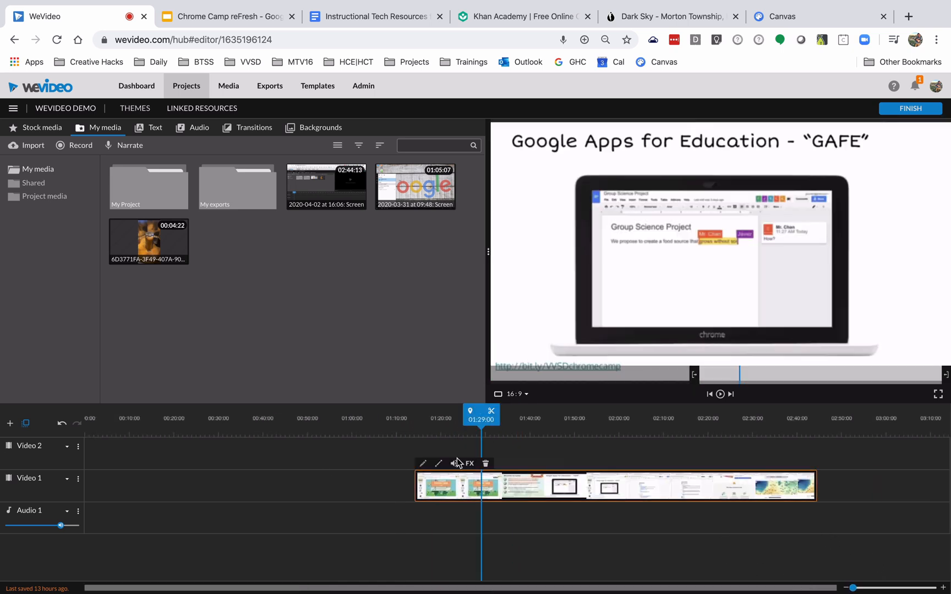
{"action": "left_click", "coordinate": [602, 431]}
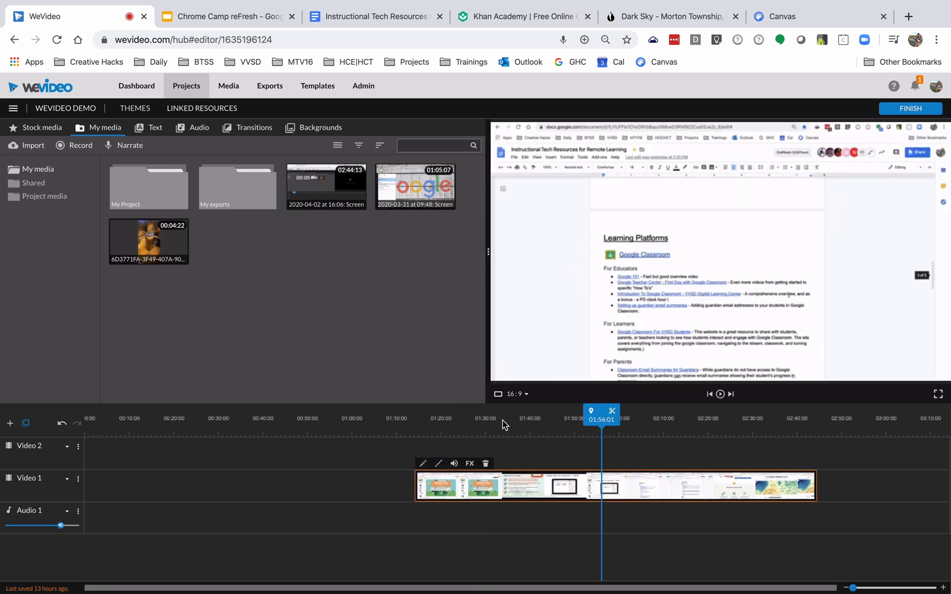
{"action": "left_click_drag", "start_coordinate": [597, 419], "coordinate": [425, 425]}
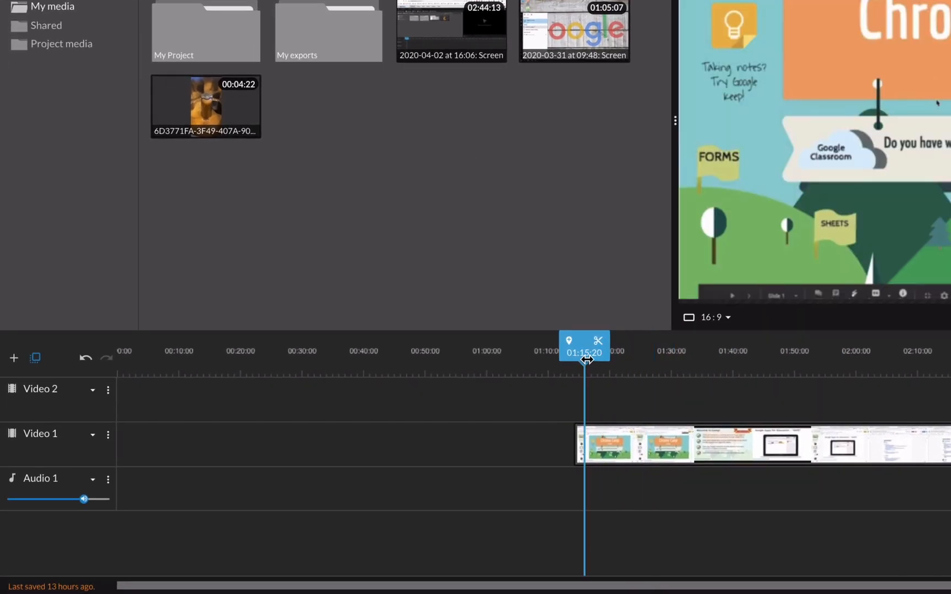
{"action": "left_click_drag", "start_coordinate": [586, 359], "coordinate": [575, 361]}
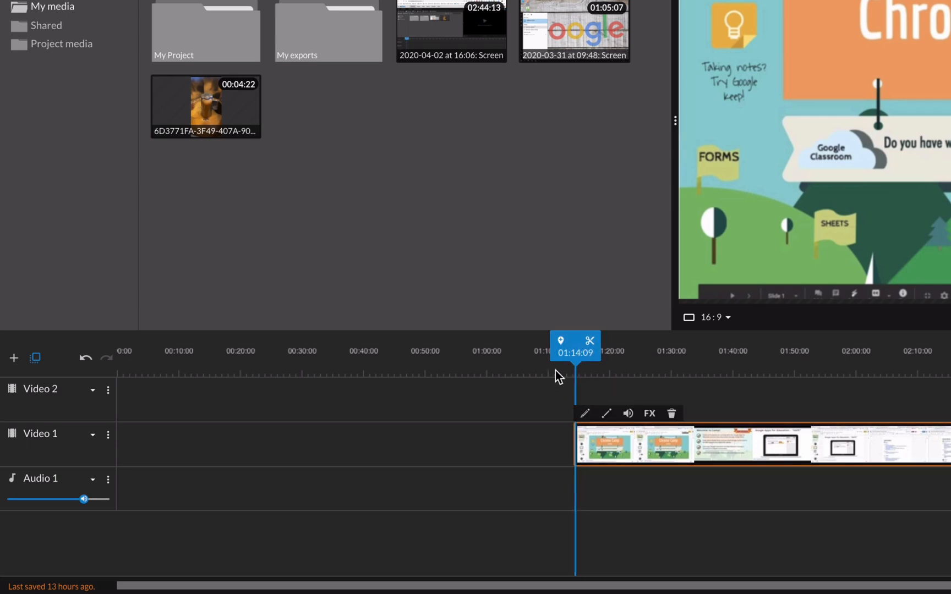
{"action": "left_click", "coordinate": [783, 397]}
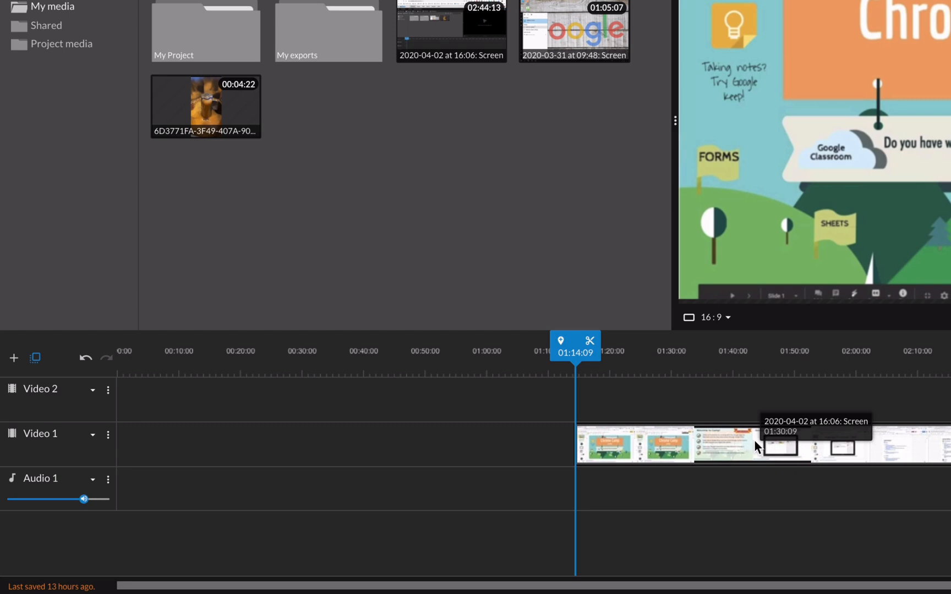
{"action": "left_click_drag", "start_coordinate": [779, 448], "coordinate": [314, 450]}
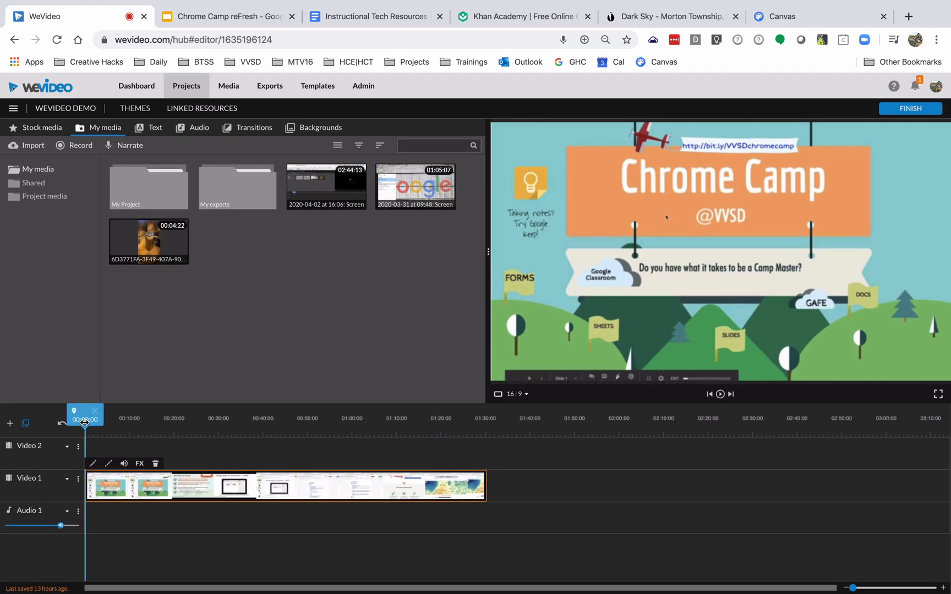
{"action": "left_click_drag", "start_coordinate": [117, 368], "coordinate": [158, 374]}
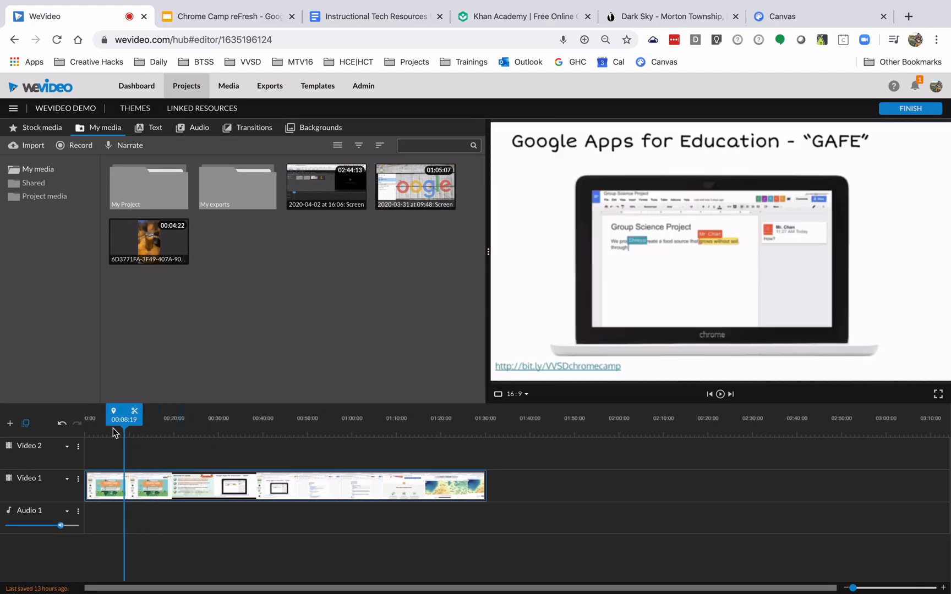
{"action": "left_click_drag", "start_coordinate": [114, 433], "coordinate": [66, 438]}
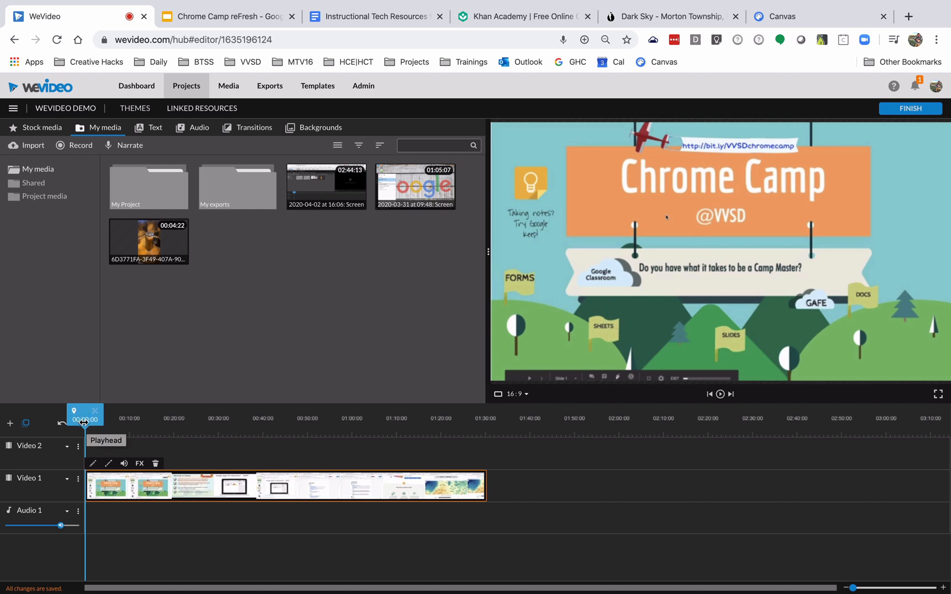
Split the Video 1 clip at 01:24:04, on the last Google Slides frames before the WeVideo editor appears.
{"action": "mouse_move", "coordinate": [86, 419]}
{"action": "left_mouse_down"}
{"action": "mouse_move", "coordinate": [449, 434]}
{"action": "mouse_move", "coordinate": [475, 422]}
{"action": "mouse_move", "coordinate": [463, 422]}
{"action": "left_mouse_up"}
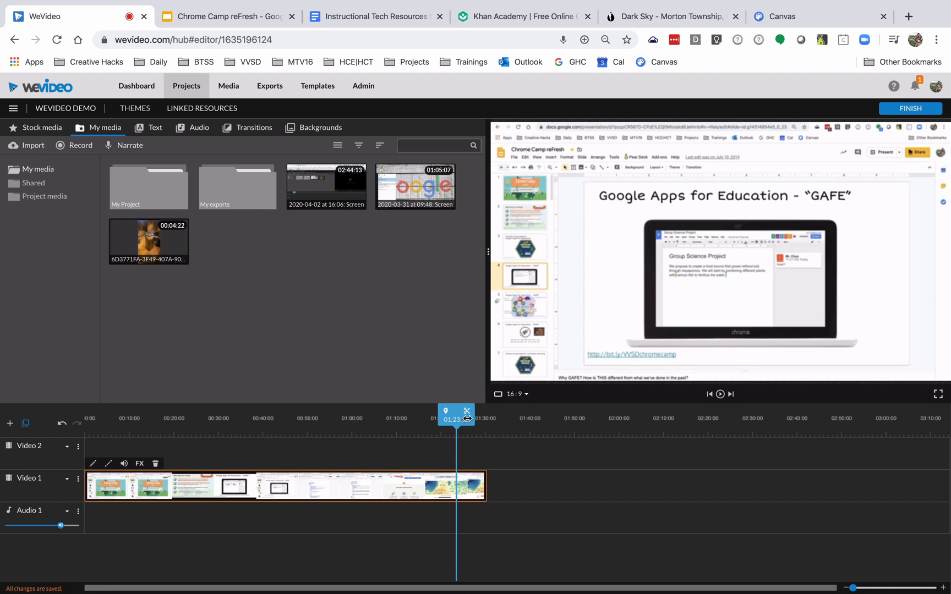
{"action": "left_click_drag", "start_coordinate": [461, 423], "coordinate": [464, 424]}
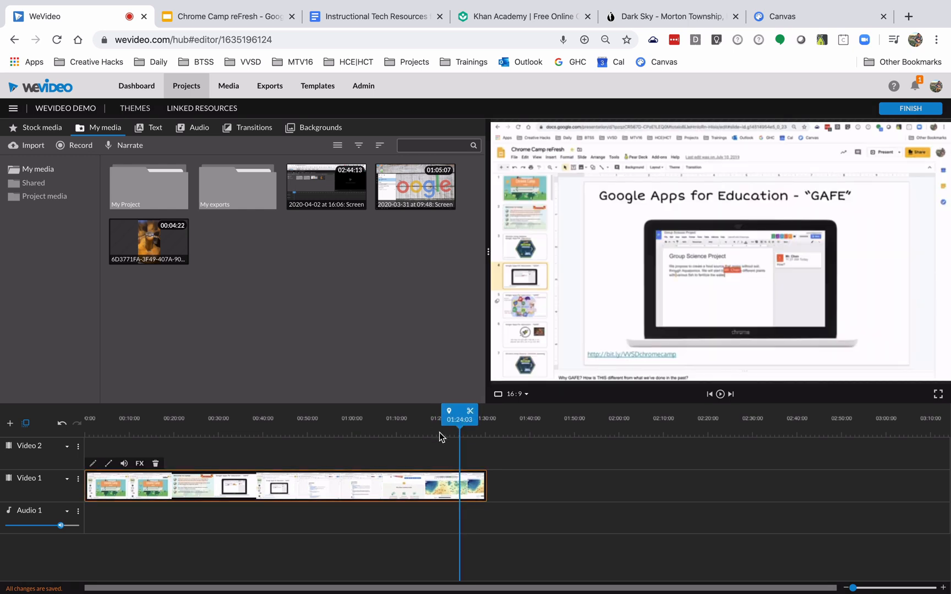
{"action": "left_click", "coordinate": [861, 588]}
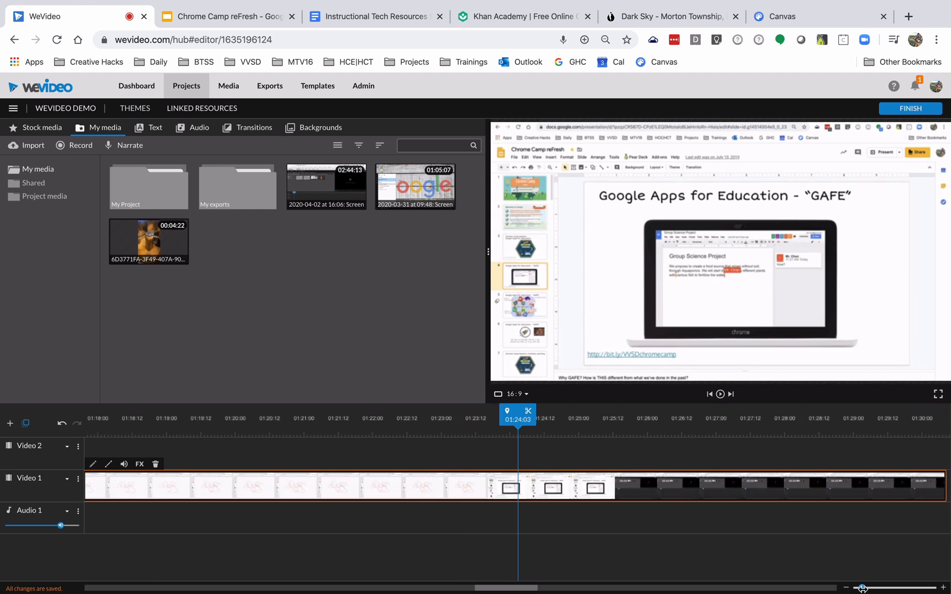
{"action": "left_click_drag", "start_coordinate": [523, 421], "coordinate": [537, 421]}
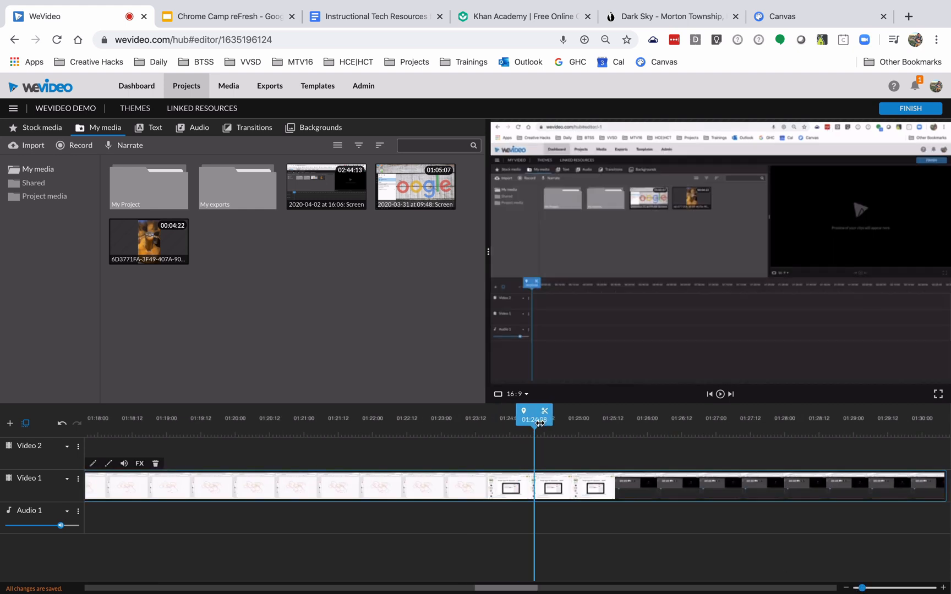
{"action": "key", "text": "Left"}
{"action": "key", "text": "Left"}
{"action": "key", "text": "Left"}
{"action": "key", "text": "Left"}
{"action": "key", "text": "Left"}
{"action": "key", "text": "Left"}
{"action": "key", "text": "Left"}
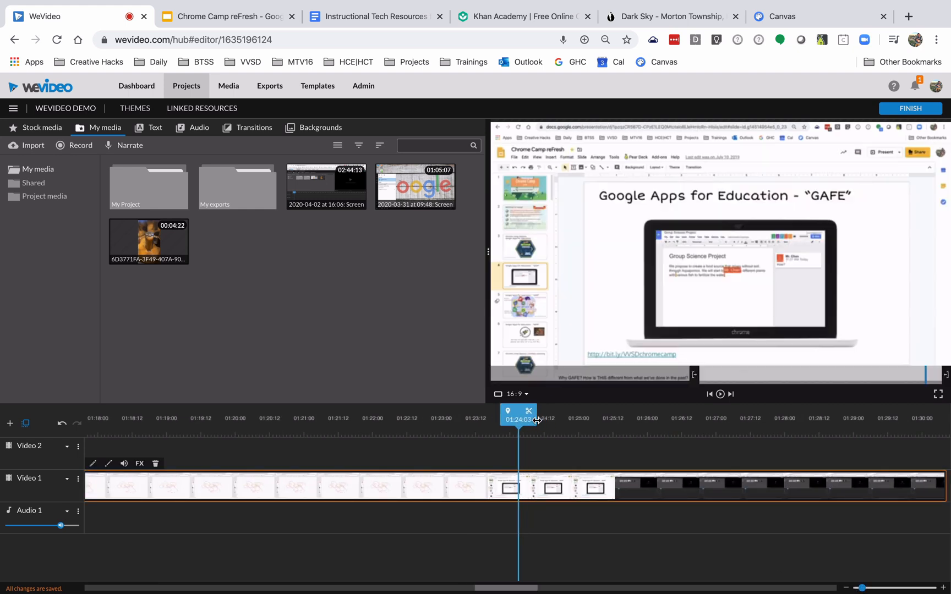
{"action": "key", "text": "Right"}
{"action": "key", "text": "Right"}
{"action": "key", "text": "Right"}
{"action": "key", "text": "Right"}
{"action": "key", "text": "Left"}
{"action": "key", "text": "Left"}
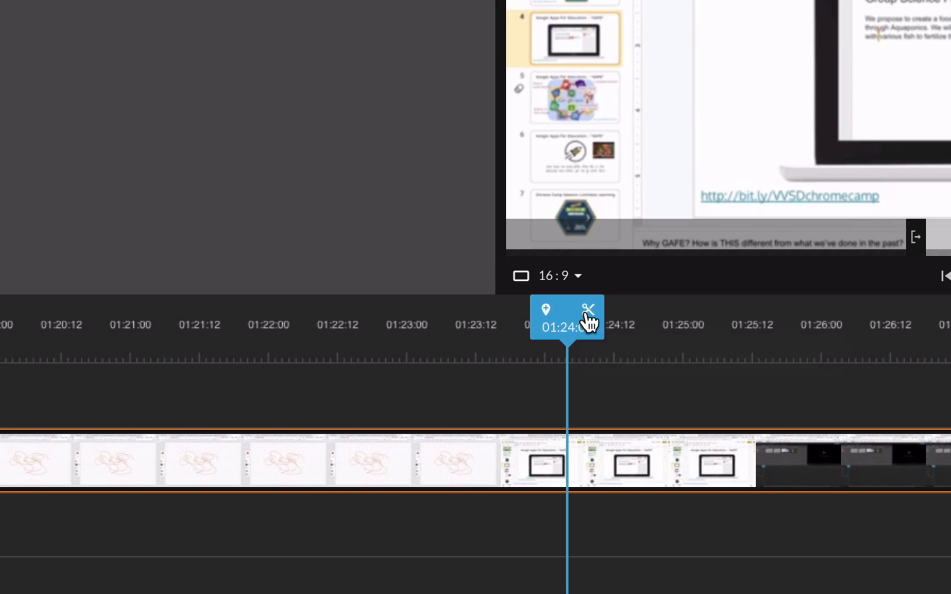
{"action": "left_click", "coordinate": [588, 321]}
Delete the Video 1 segment that follows the cut at 01:24:04.
{"action": "left_click", "coordinate": [651, 471]}
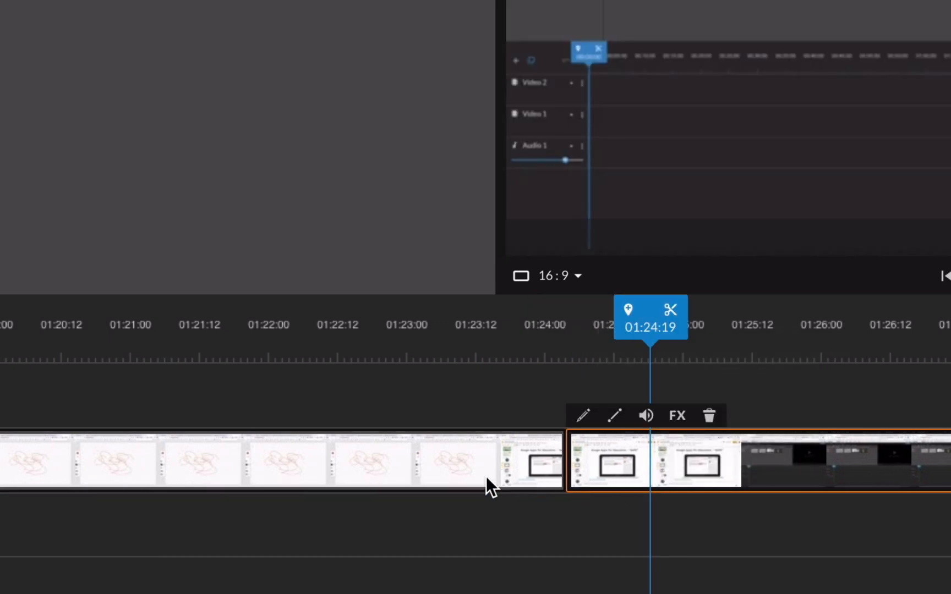
{"action": "left_click", "coordinate": [468, 471]}
{"action": "left_click", "coordinate": [772, 472]}
{"action": "left_click", "coordinate": [467, 471]}
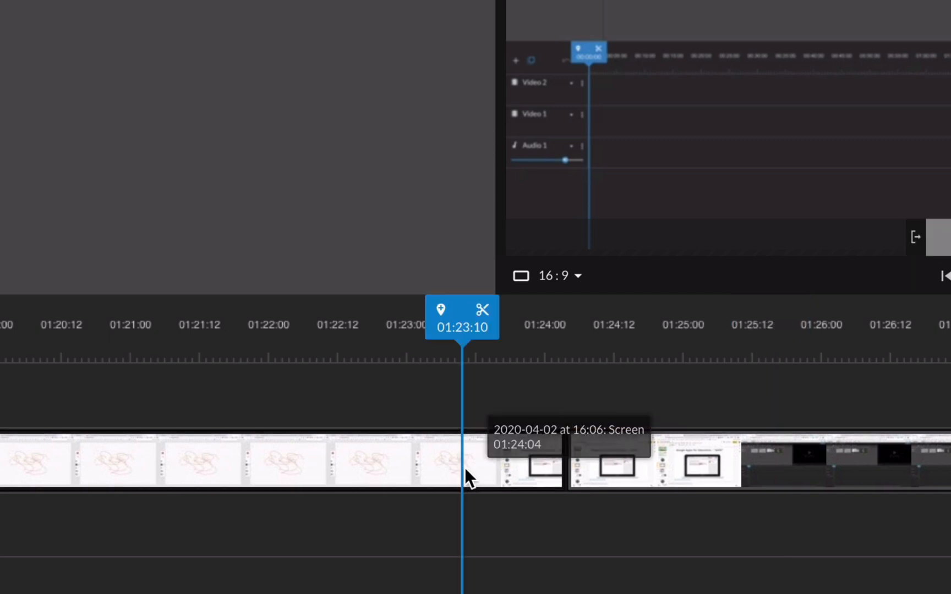
{"action": "left_click", "coordinate": [756, 476]}
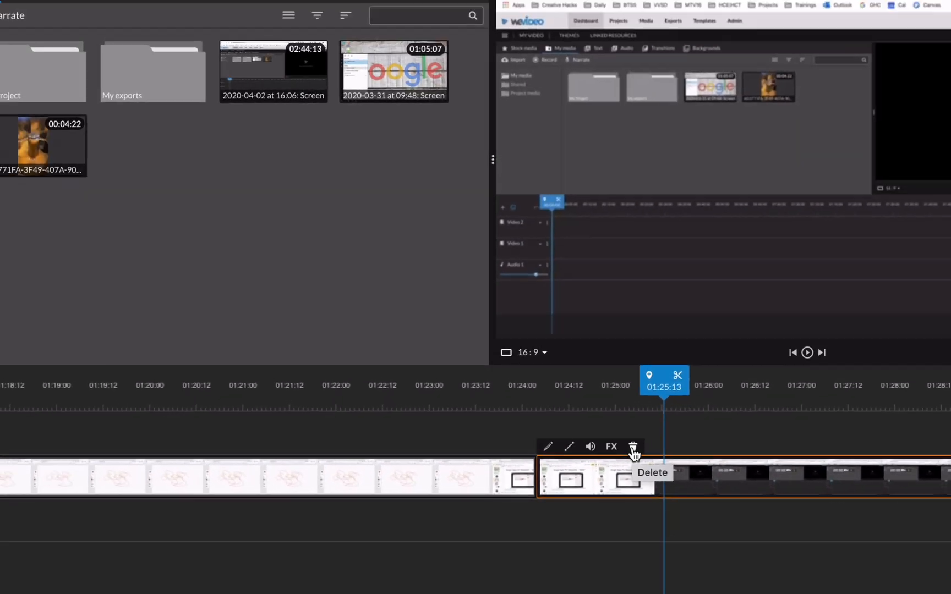
{"action": "left_click", "coordinate": [709, 417]}
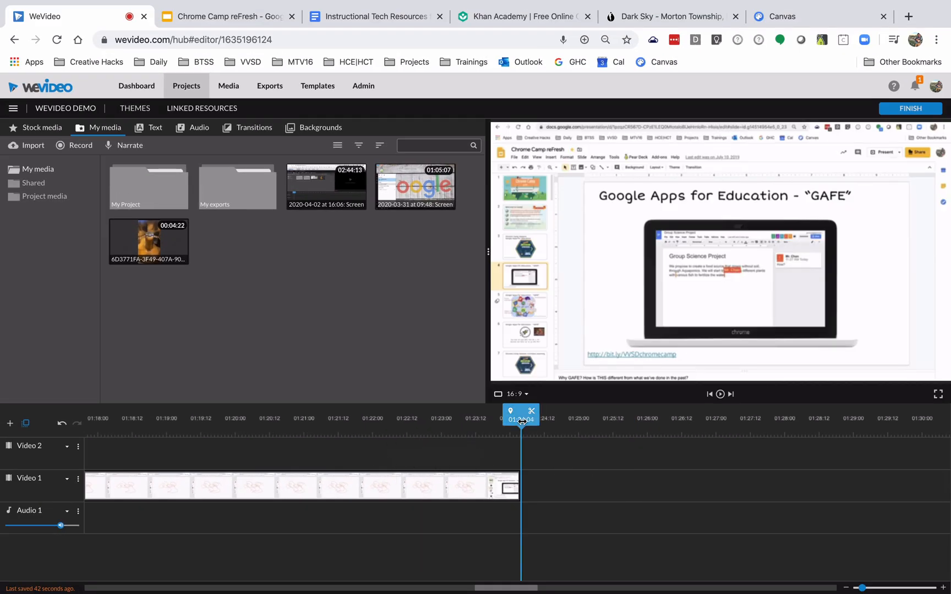
Scrub backward from the clip's end through the drawing canvas and Dark Sky weather sections to examine their content.
{"action": "left_click_drag", "start_coordinate": [522, 422], "coordinate": [252, 422]}
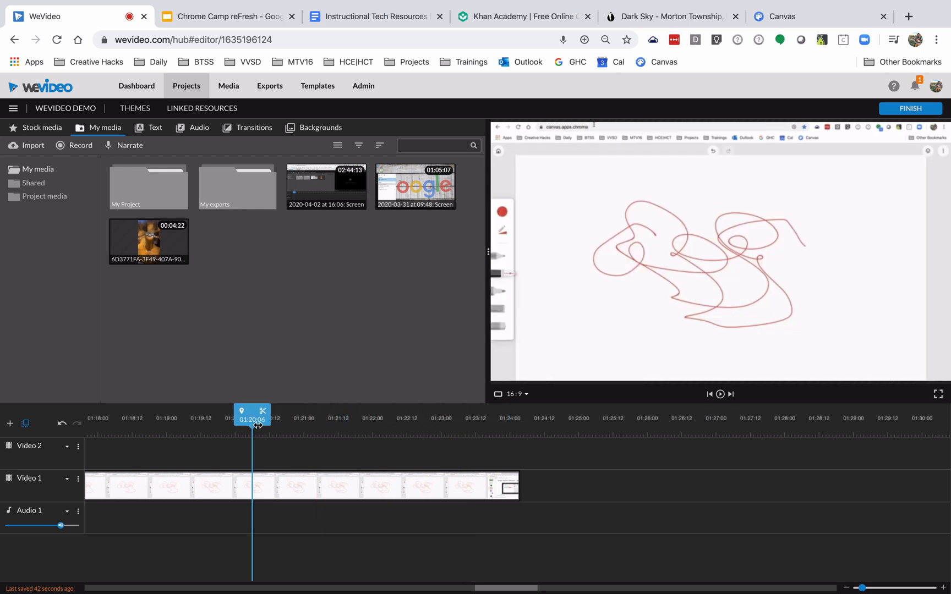
{"action": "left_click", "coordinate": [305, 489]}
{"action": "left_click", "coordinate": [186, 447]}
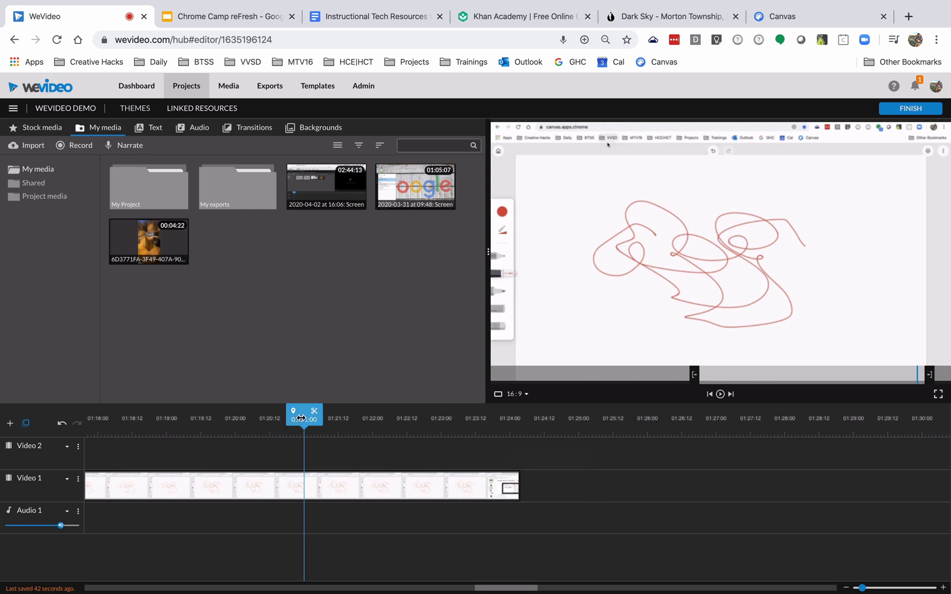
{"action": "left_click_drag", "start_coordinate": [300, 422], "coordinate": [278, 421]}
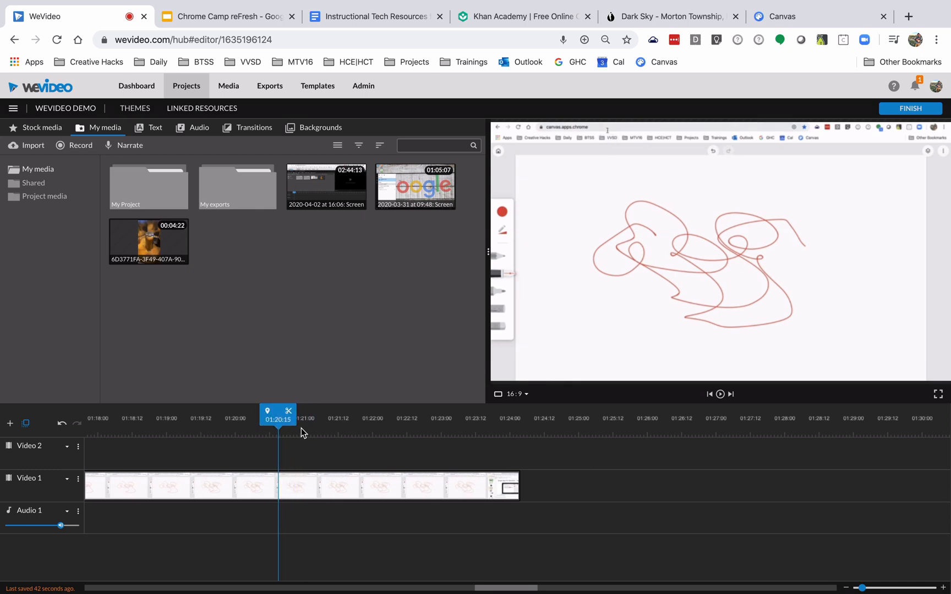
{"action": "left_click_drag", "start_coordinate": [277, 419], "coordinate": [250, 419]}
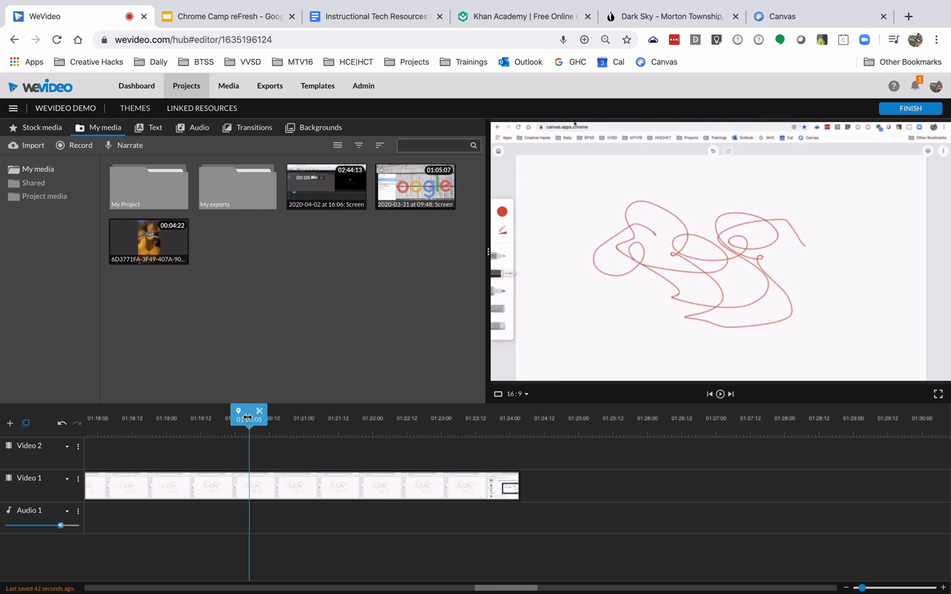
{"action": "left_click", "coordinate": [171, 422]}
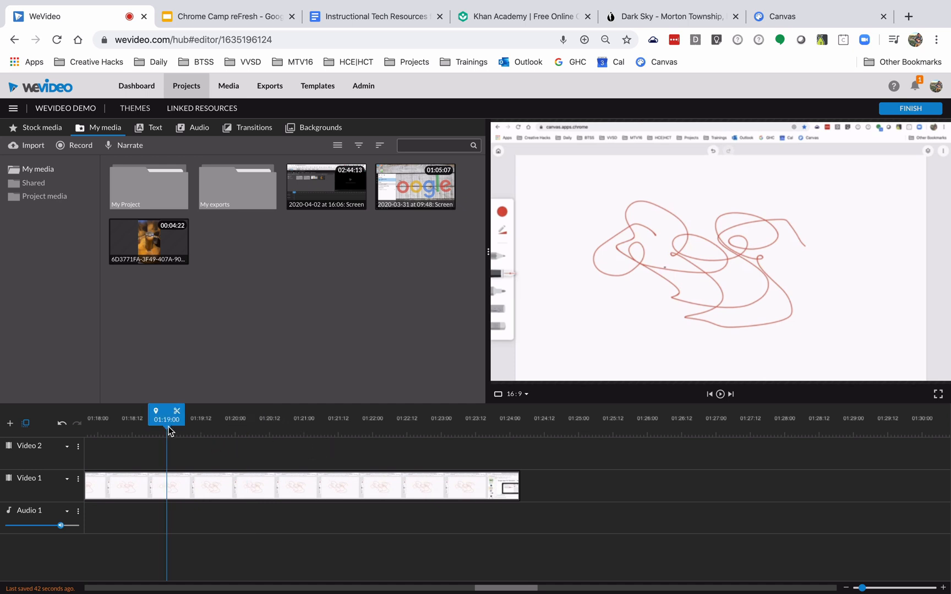
{"action": "left_click", "coordinate": [180, 497]}
{"action": "left_click_drag", "start_coordinate": [862, 588], "coordinate": [856, 588]}
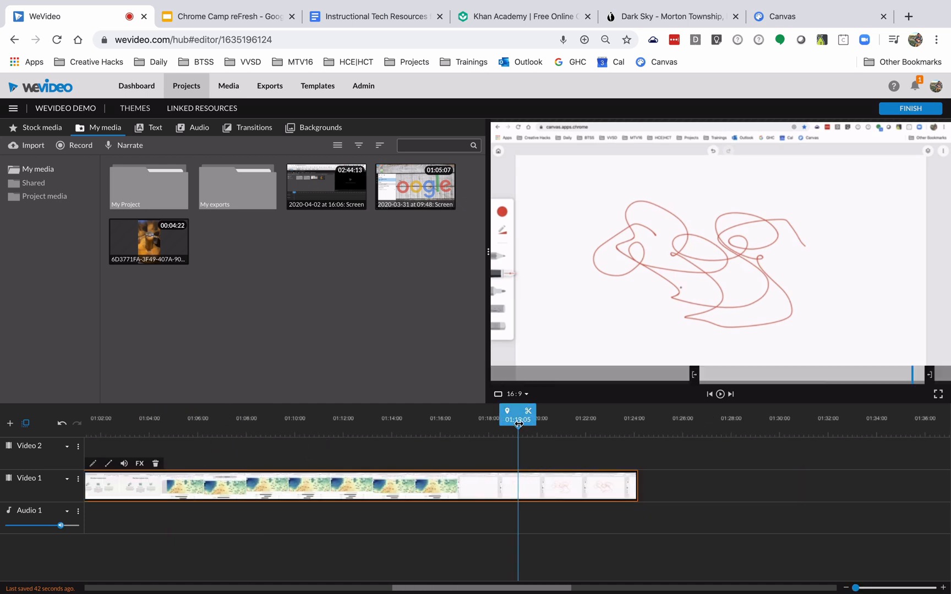
{"action": "left_click_drag", "start_coordinate": [522, 421], "coordinate": [168, 428]}
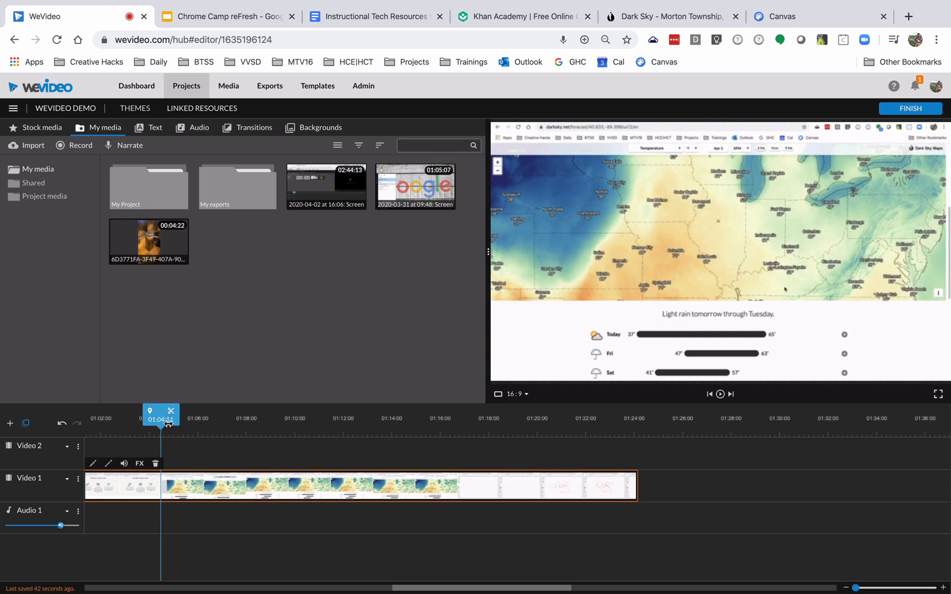
{"action": "left_click_drag", "start_coordinate": [170, 429], "coordinate": [115, 432]}
{"action": "left_click_drag", "start_coordinate": [416, 589], "coordinate": [321, 589]}
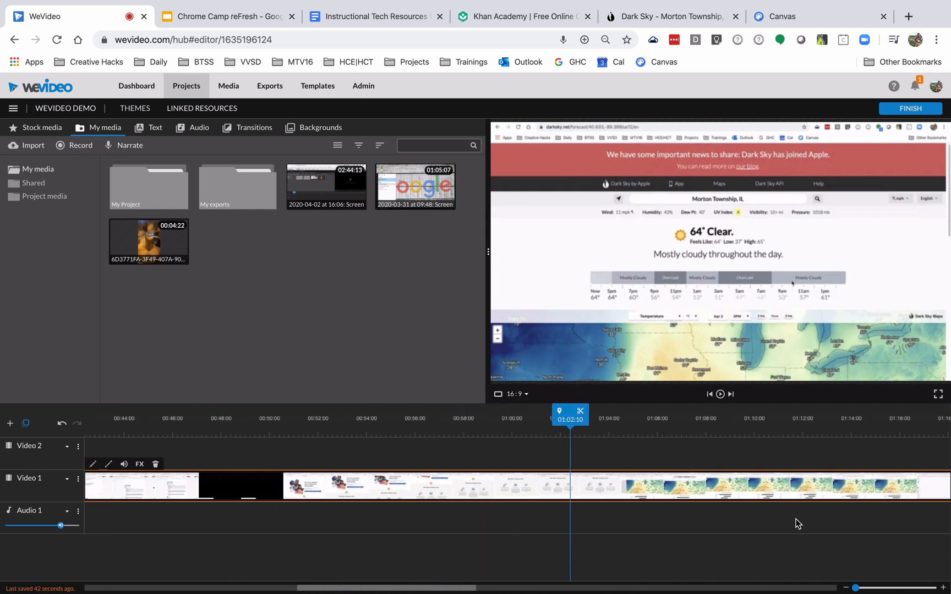
Split the Video 1 clip at 01:01:03, on the last frame before the recording switches from Khan Academy to Dark Sky.
{"action": "left_click_drag", "start_coordinate": [573, 421], "coordinate": [529, 422]}
{"action": "key", "text": "Right"}
{"action": "key", "text": "Right"}
{"action": "key", "text": "Right"}
{"action": "key", "text": "Right"}
{"action": "key", "text": "Right"}
{"action": "key", "text": "Right"}
{"action": "key", "text": "Right"}
{"action": "key", "text": "Right"}
{"action": "key", "text": "Right"}
{"action": "key", "text": "Right"}
{"action": "key", "text": "Right"}
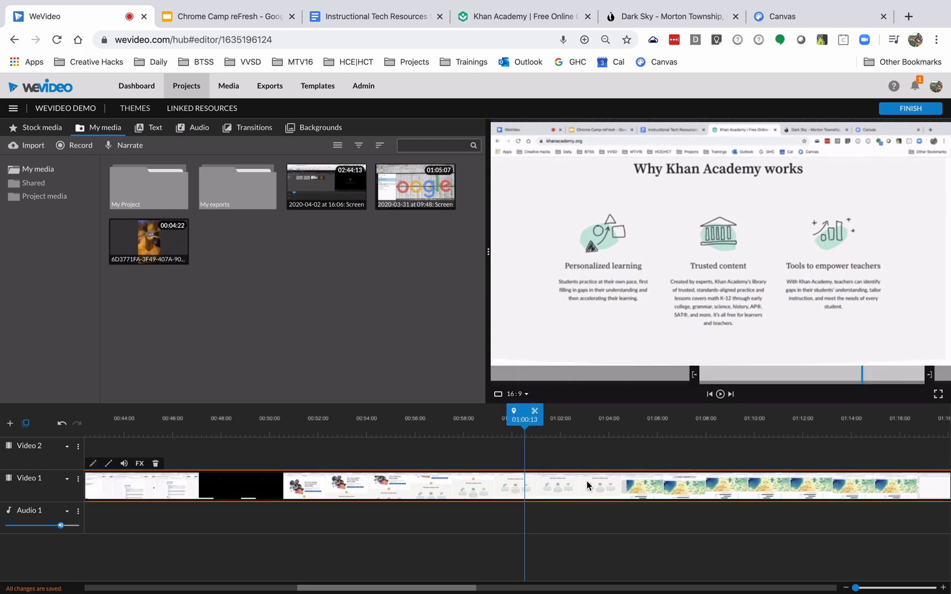
{"action": "key", "text": "Right"}
{"action": "key", "text": "Right"}
{"action": "key", "text": "Right"}
{"action": "key", "text": "Right"}
{"action": "key", "text": "Right"}
{"action": "key", "text": "Right"}
{"action": "key", "text": "Right"}
{"action": "key", "text": "Right"}
{"action": "key", "text": "Right"}
{"action": "key", "text": "Right"}
{"action": "key", "text": "Right"}
{"action": "key", "text": "Right"}
{"action": "key", "text": "Right"}
{"action": "key", "text": "Right"}
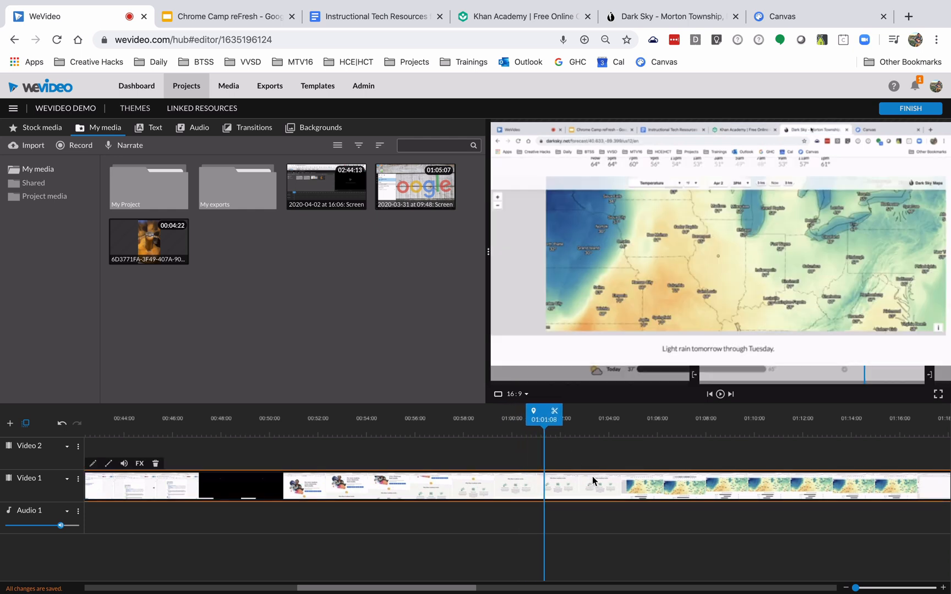
{"action": "key", "text": "Left"}
{"action": "key", "text": "Left"}
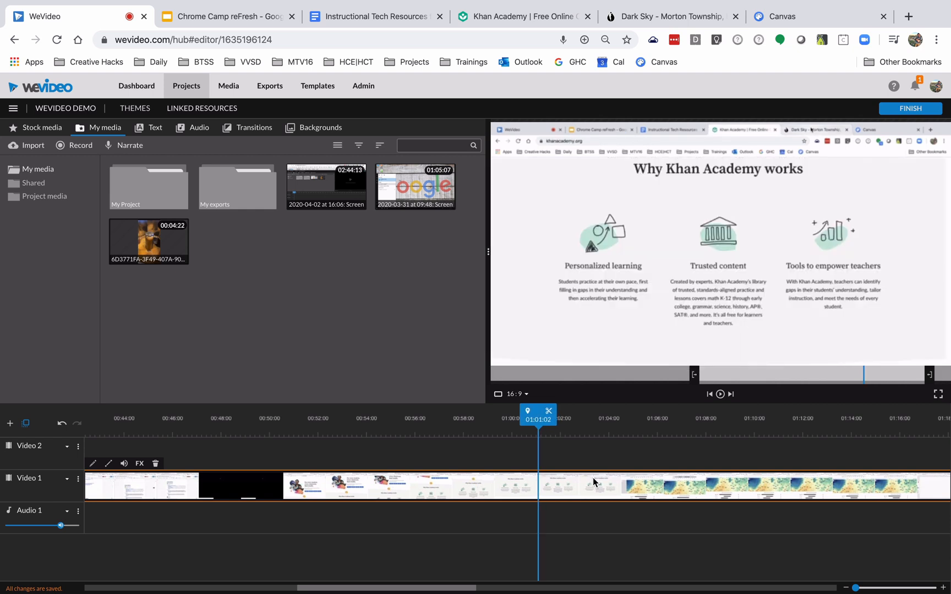
{"action": "key", "text": "Right"}
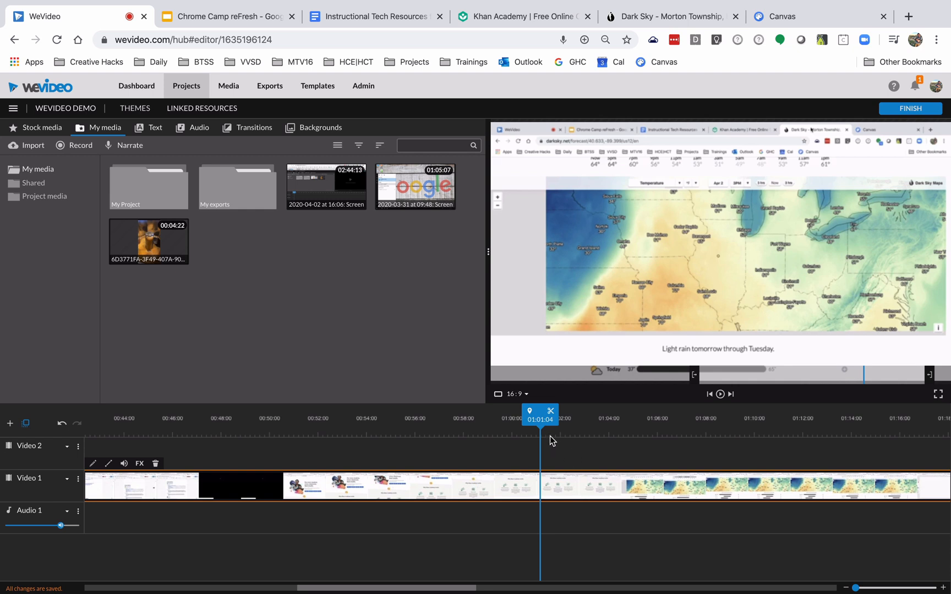
{"action": "key", "text": "Left"}
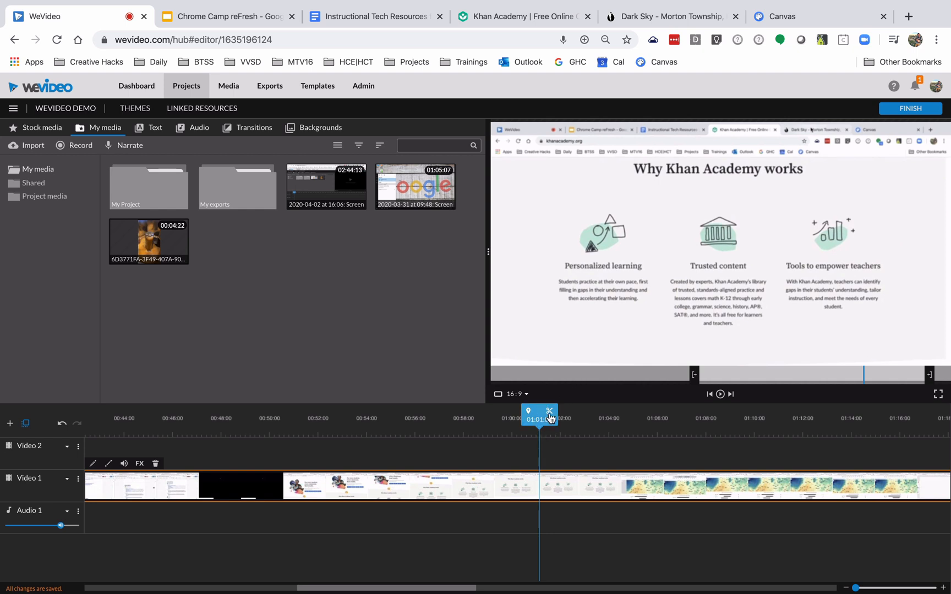
{"action": "left_click", "coordinate": [550, 417]}
Split the segment after the Khan Academy section again at 01:13:20, within the Dark Sky weather map footage.
{"action": "left_click", "coordinate": [570, 485]}
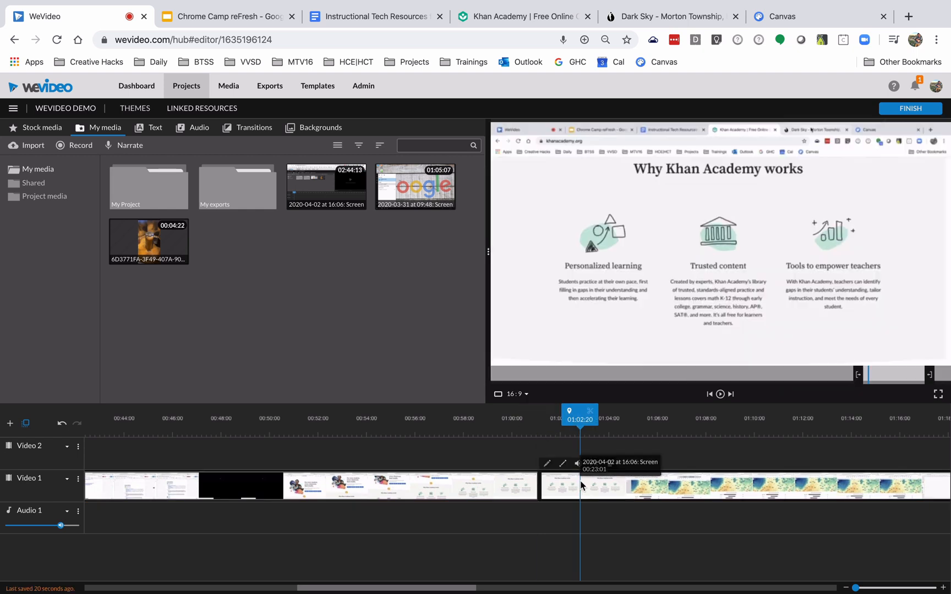
{"action": "left_click", "coordinate": [580, 486]}
{"action": "left_click_drag", "start_coordinate": [470, 589], "coordinate": [550, 585]}
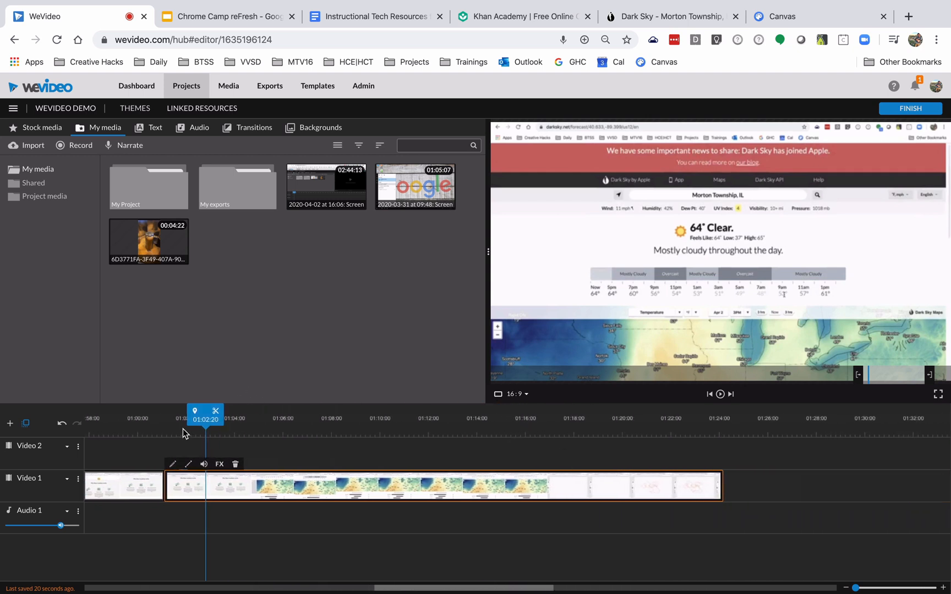
{"action": "left_click_drag", "start_coordinate": [208, 417], "coordinate": [479, 419]}
{"action": "key", "text": "Left"}
{"action": "key", "text": "Left"}
{"action": "key", "text": "Left"}
{"action": "key", "text": "Left"}
{"action": "key", "text": "Left"}
{"action": "key", "text": "Left"}
{"action": "key", "text": "Left"}
{"action": "key", "text": "Left"}
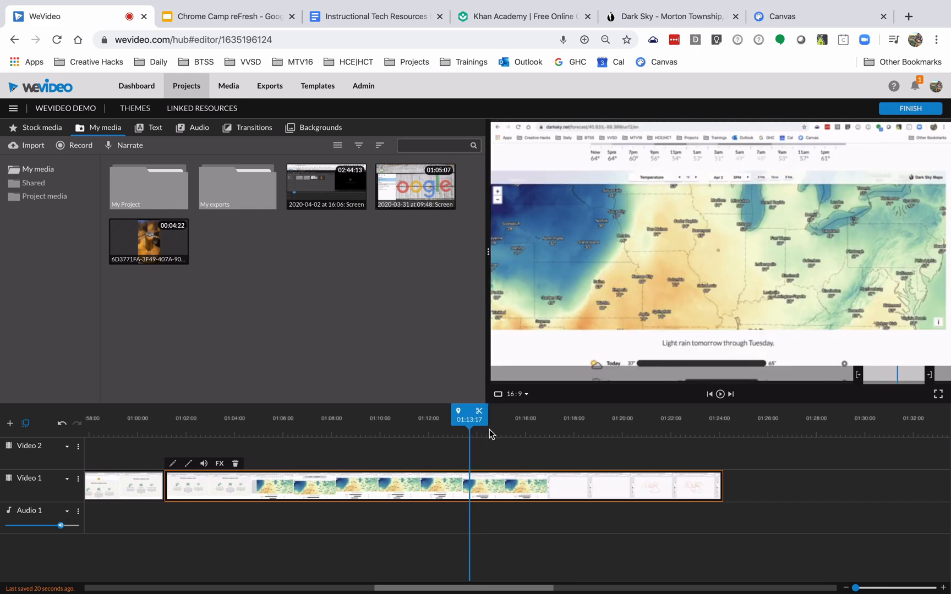
{"action": "key", "text": "Right"}
{"action": "key", "text": "Right"}
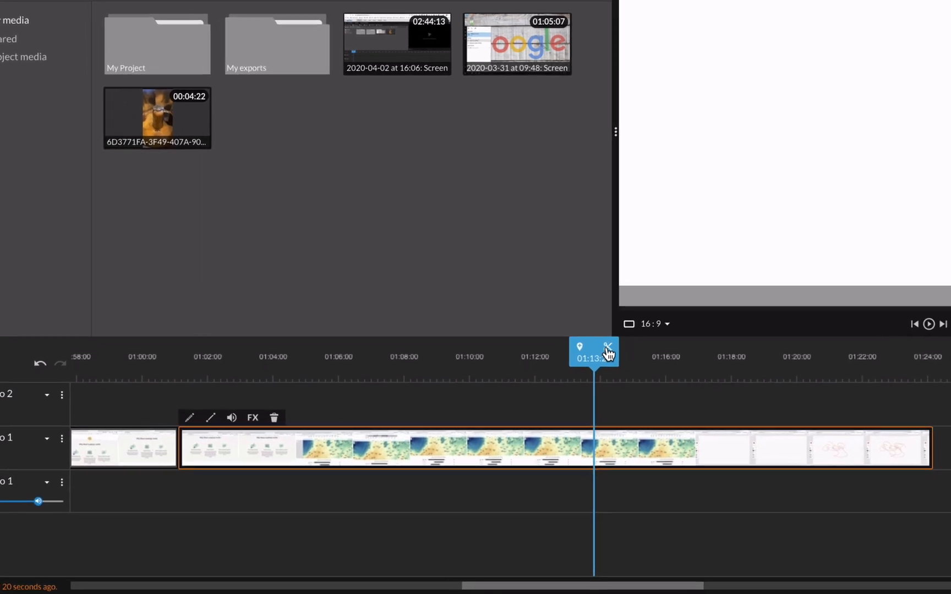
{"action": "left_click", "coordinate": [607, 349]}
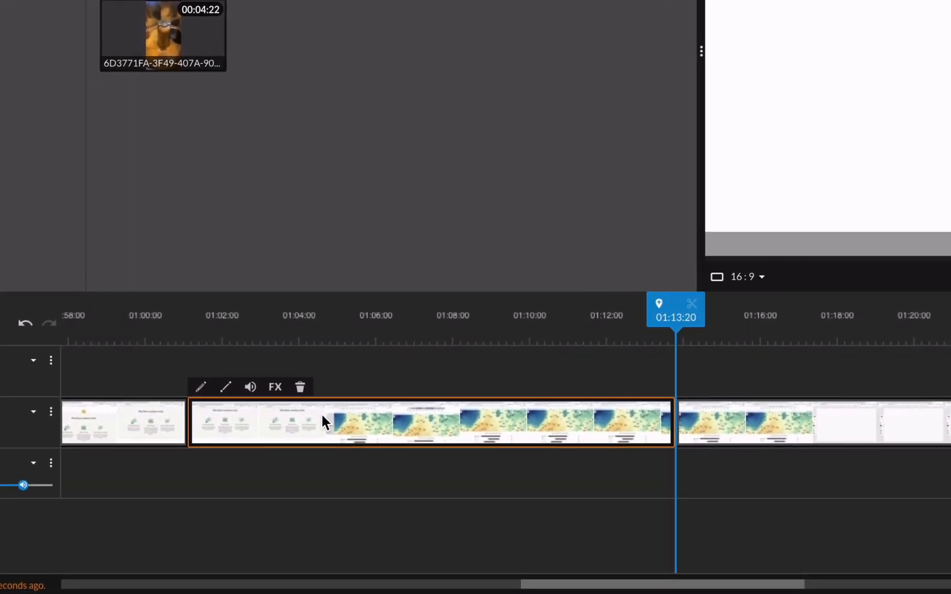
Scrub through the middle Dark Sky segment between 01:01:03 and 01:13:20 and delete it.
{"action": "left_click", "coordinate": [417, 337]}
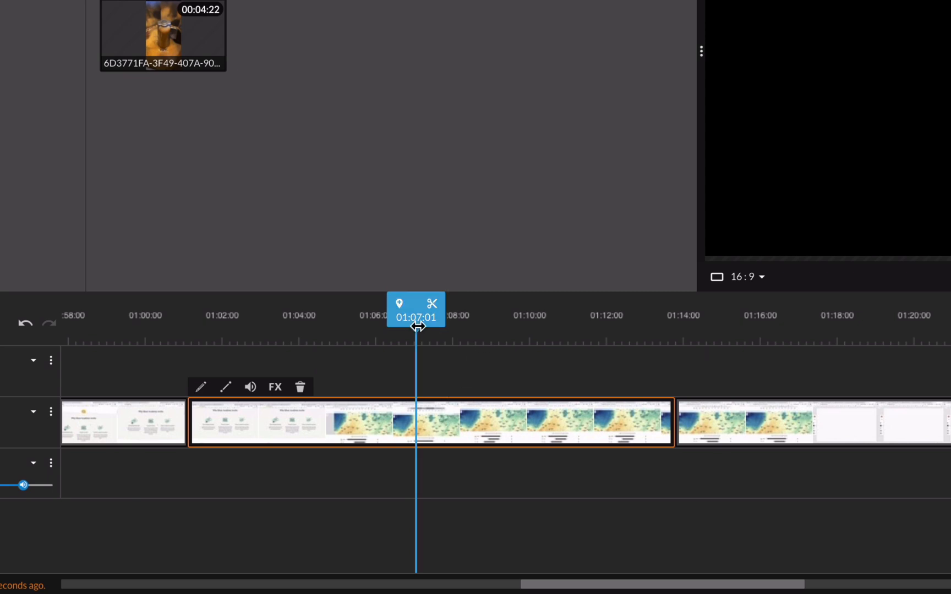
{"action": "left_click_drag", "start_coordinate": [417, 324], "coordinate": [494, 330]}
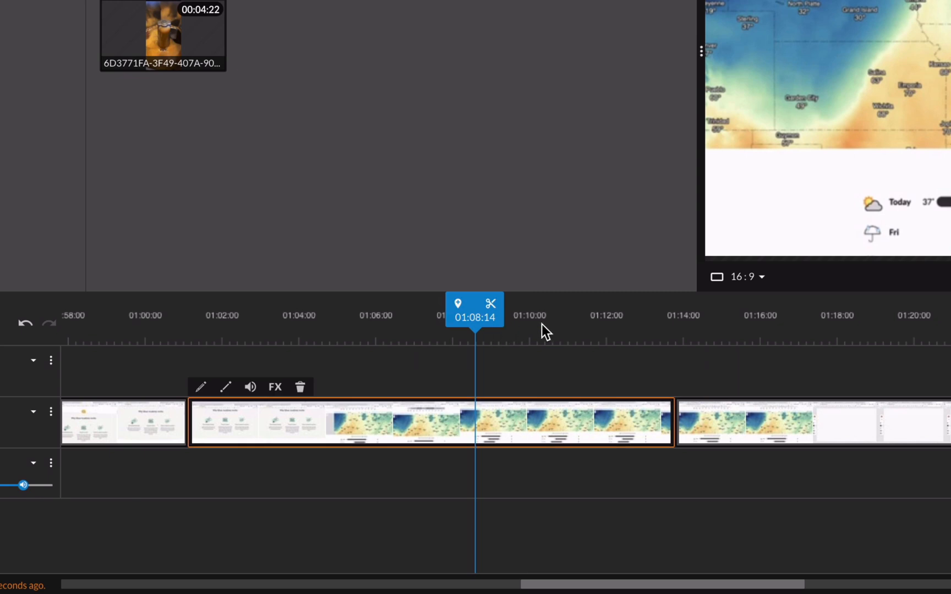
{"action": "left_click", "coordinate": [301, 389]}
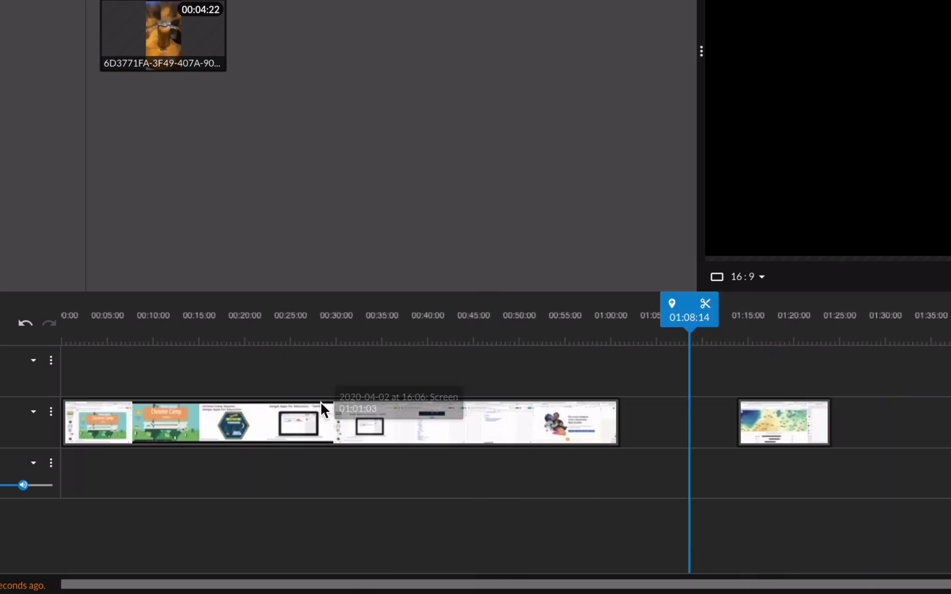
Close the gap on Video 1 by moving the final segment against the first clip's end at 01:01:03.
{"action": "left_click", "coordinate": [493, 406]}
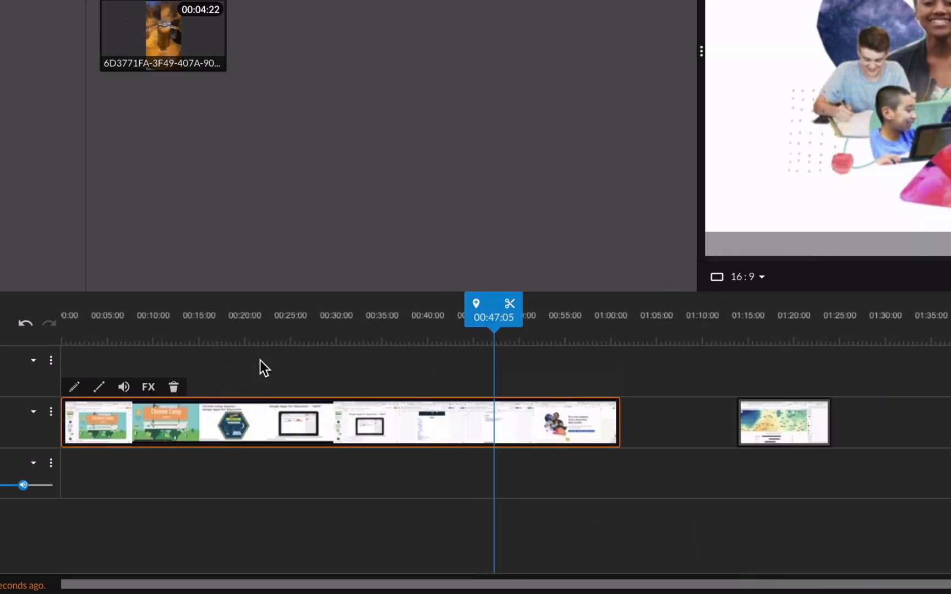
{"action": "left_click", "coordinate": [783, 417]}
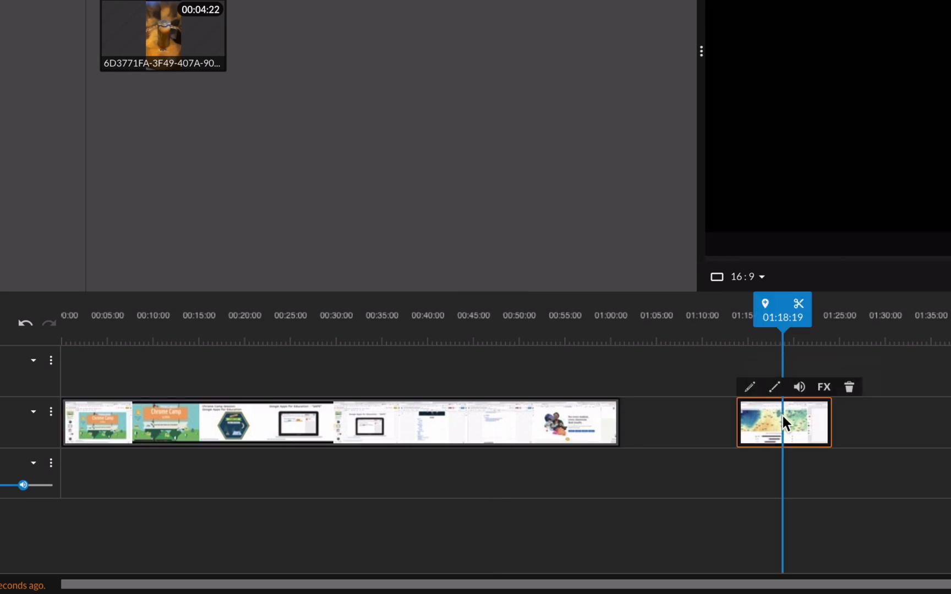
{"action": "left_click", "coordinate": [692, 428]}
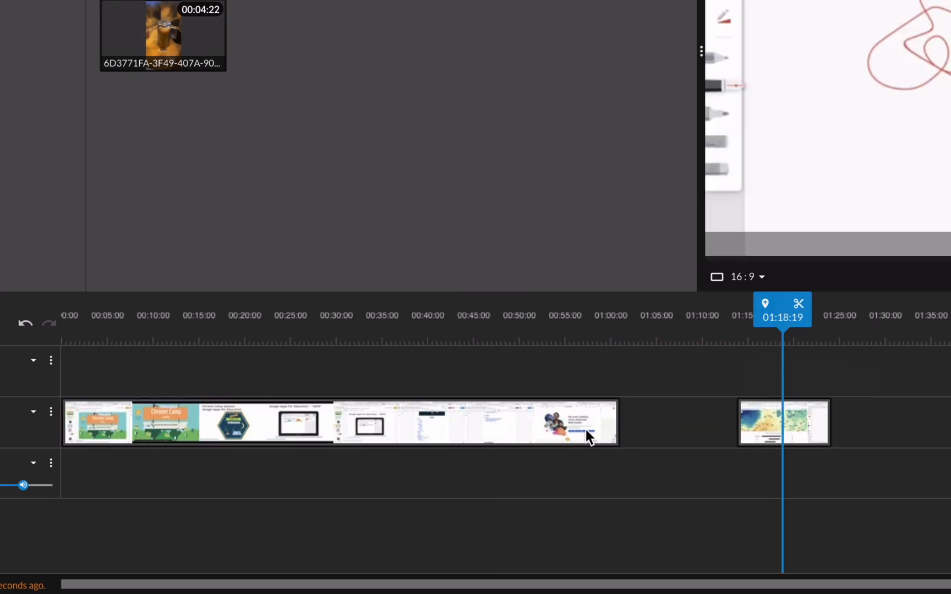
{"action": "left_click_drag", "start_coordinate": [775, 408], "coordinate": [652, 429]}
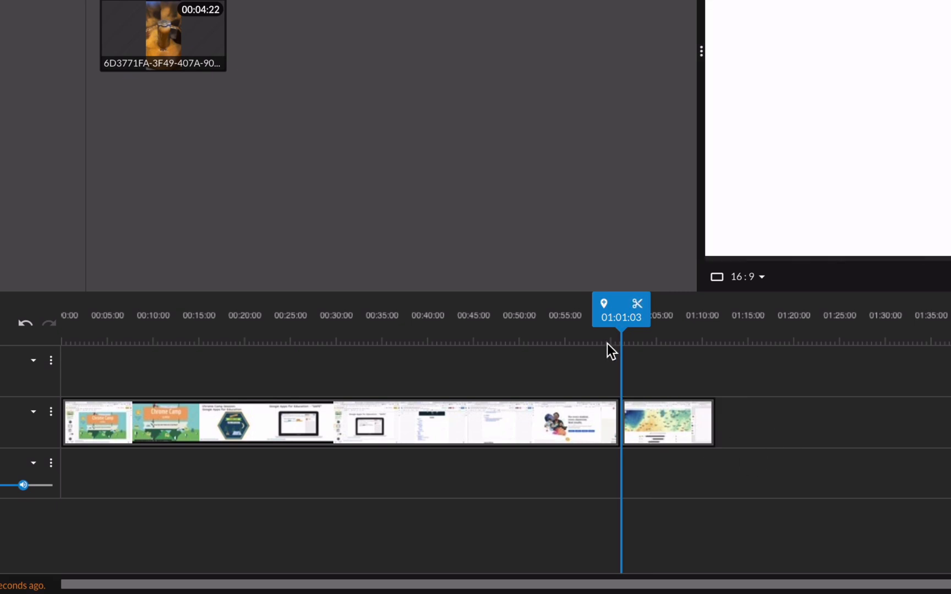
Move the final Dark Sky segment on Video 1 away from the first clip so that it starts at 01:13:18.
{"action": "left_click_drag", "start_coordinate": [620, 321], "coordinate": [487, 321]}
{"action": "left_click", "coordinate": [647, 421]}
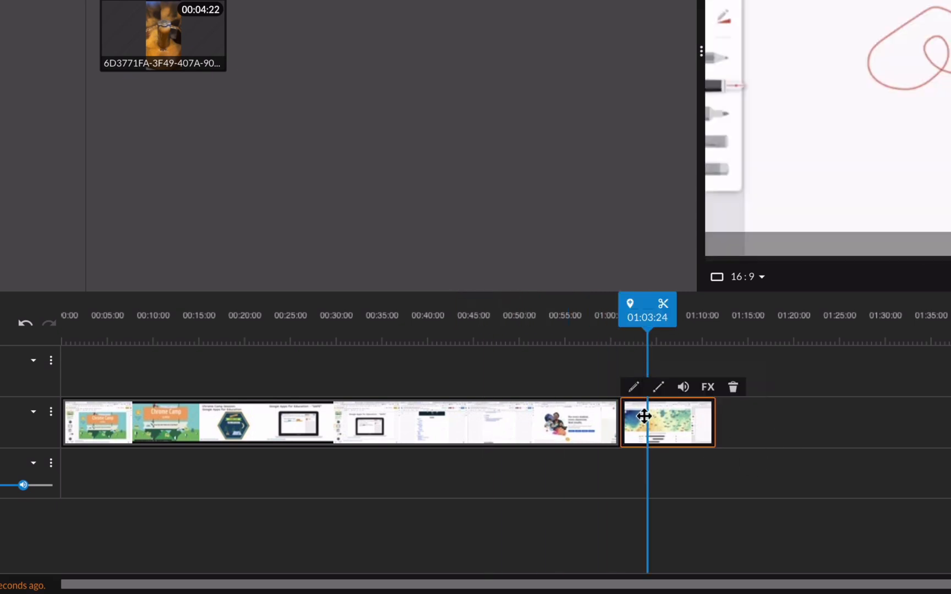
{"action": "left_click_drag", "start_coordinate": [647, 421], "coordinate": [640, 420]}
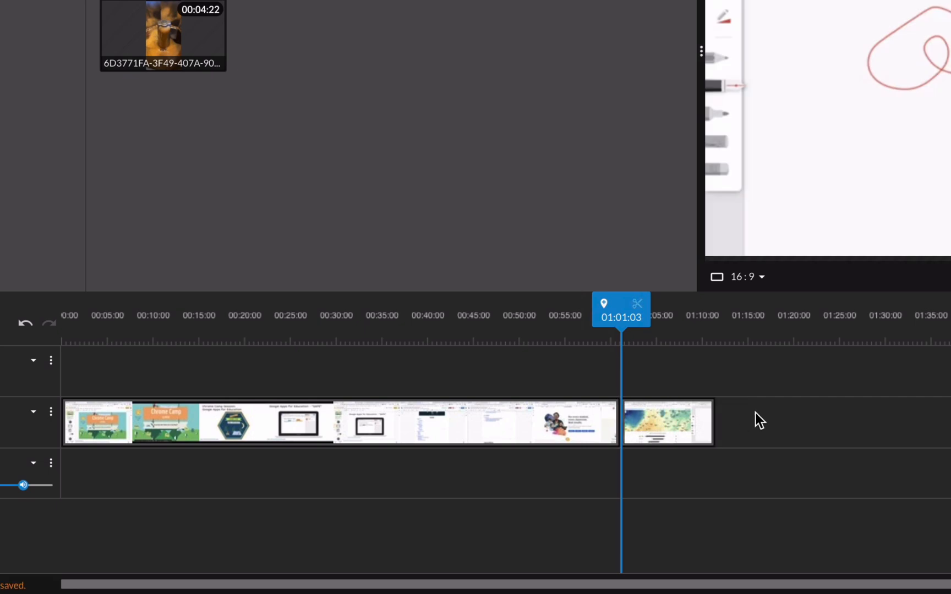
{"action": "left_click_drag", "start_coordinate": [630, 424], "coordinate": [770, 423]}
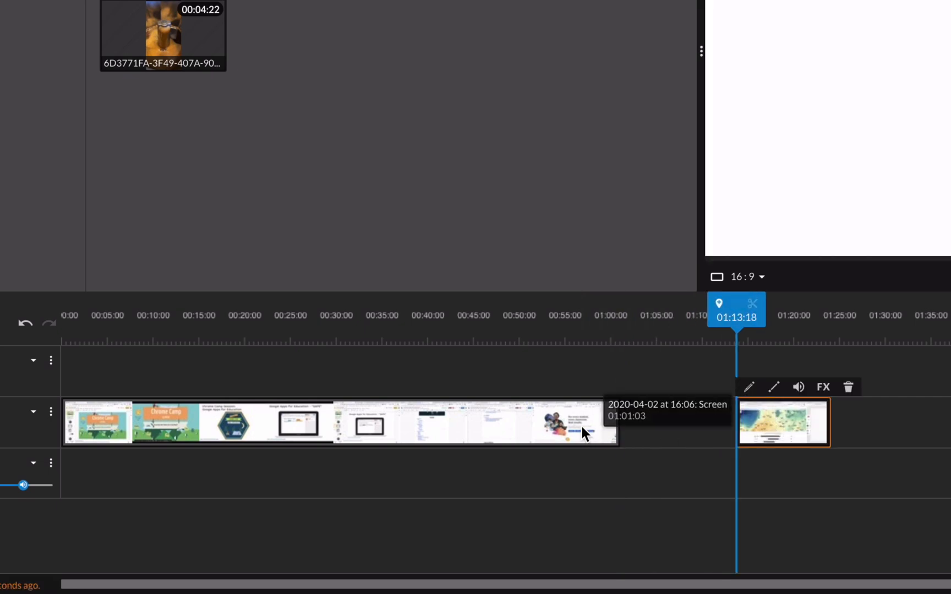
Select both clips on Video 1 and close the gap between them with the Close Gaps command.
{"action": "left_click", "coordinate": [576, 375]}
{"action": "left_click_drag", "start_coordinate": [636, 389], "coordinate": [575, 407]}
{"action": "left_click", "coordinate": [771, 476]}
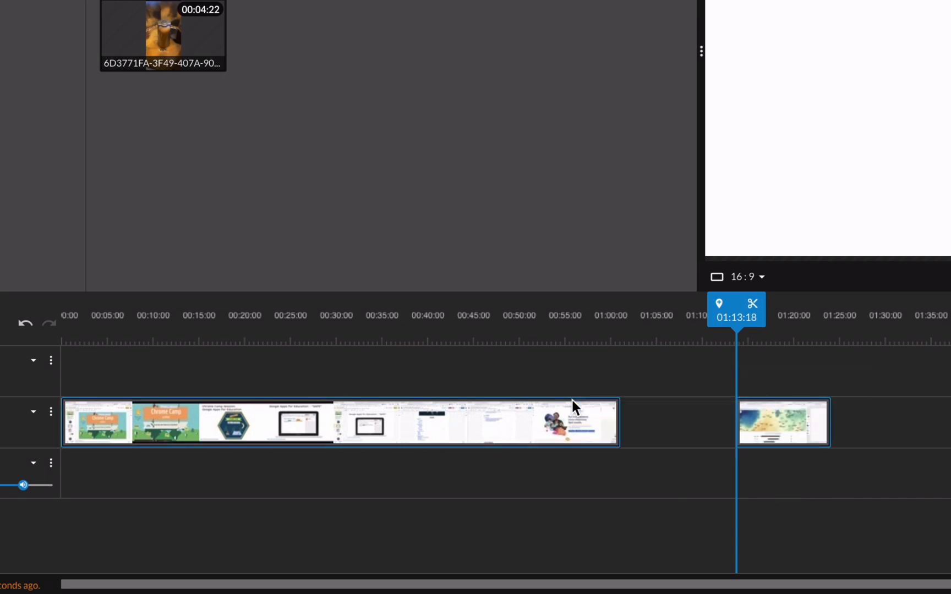
{"action": "right_click", "coordinate": [601, 427]}
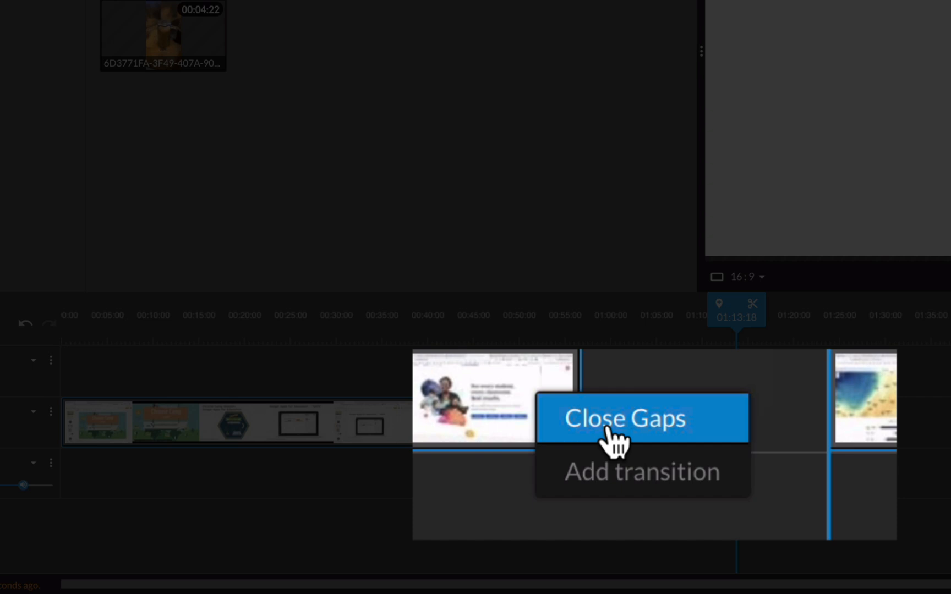
{"action": "left_click", "coordinate": [633, 435]}
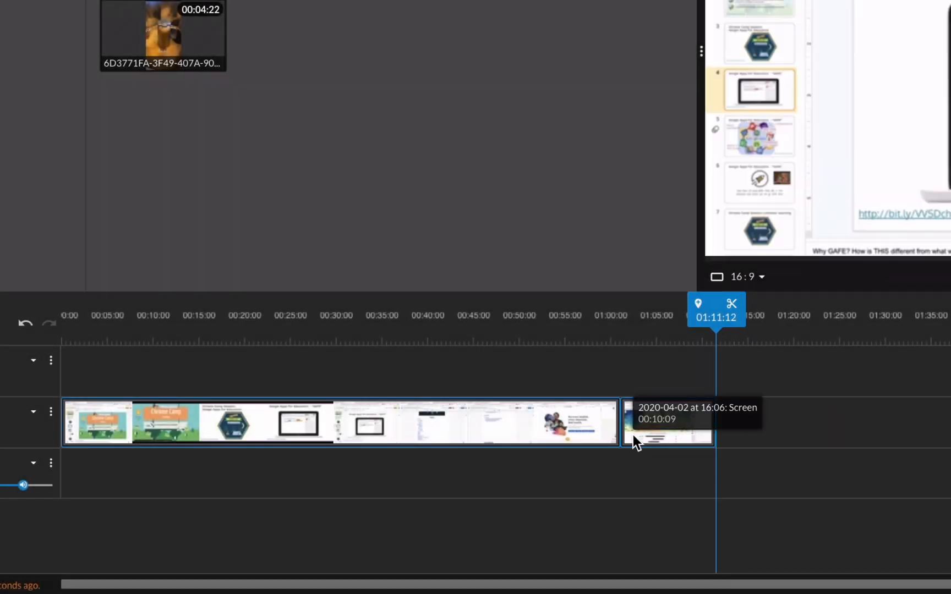
{"action": "left_click", "coordinate": [797, 421]}
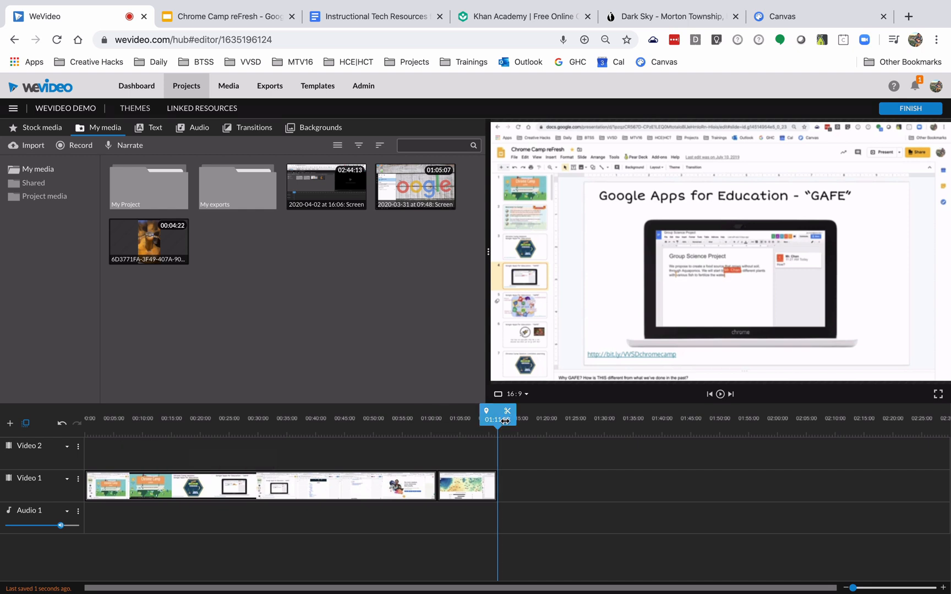
Examine the opening of the first Video 1 clip in fine detail from 00:00:00 to 00:02:23.
{"action": "left_click_drag", "start_coordinate": [499, 417], "coordinate": [91, 420]}
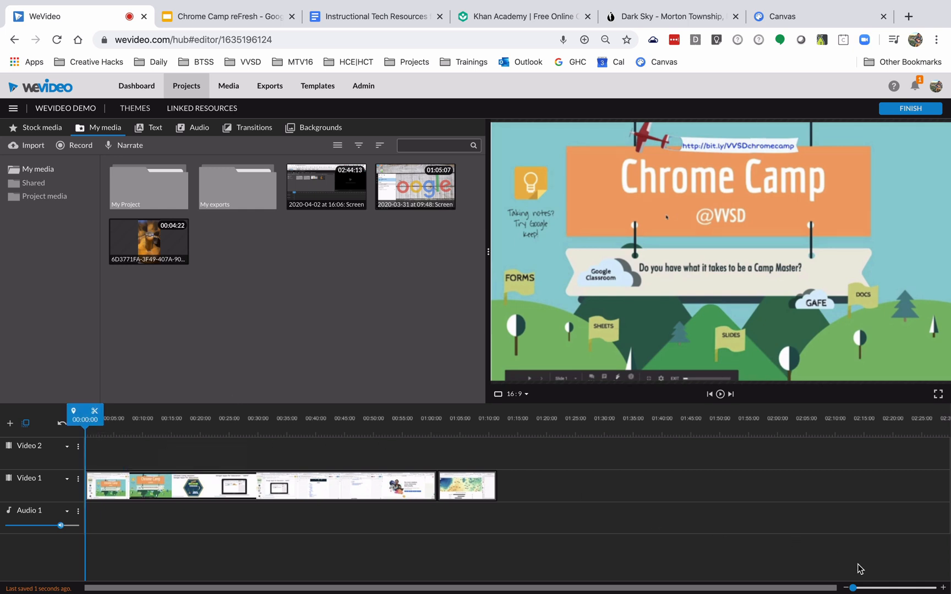
{"action": "left_click_drag", "start_coordinate": [862, 589], "coordinate": [867, 587]}
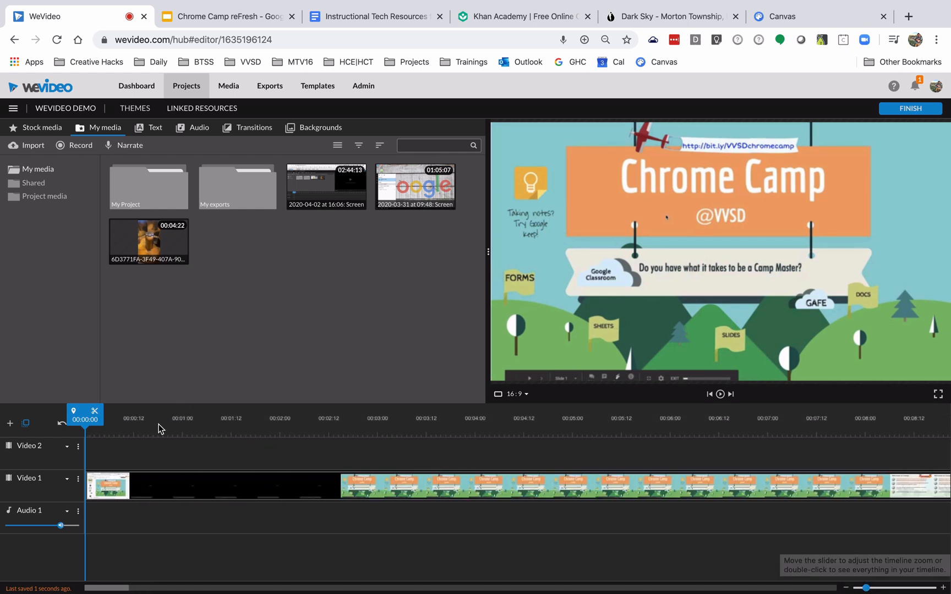
{"action": "left_click_drag", "start_coordinate": [97, 422], "coordinate": [140, 426]}
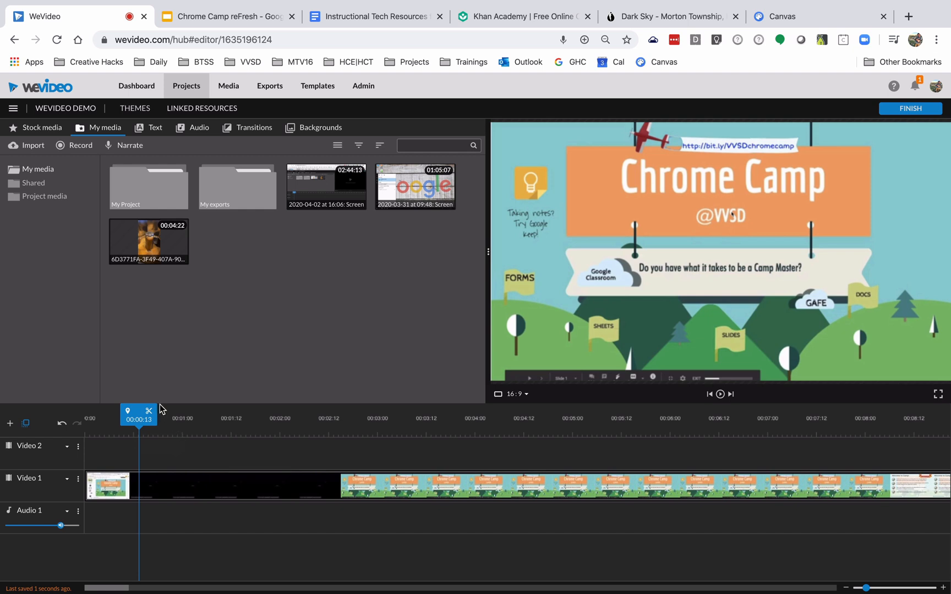
{"action": "left_click_drag", "start_coordinate": [140, 421], "coordinate": [371, 433]}
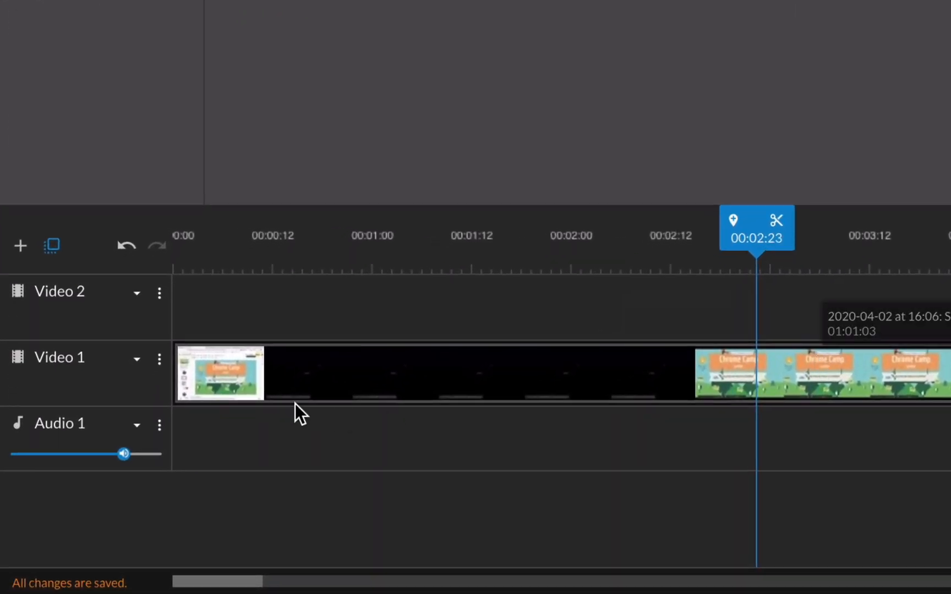
Shrink the Video 1 track to the smallest height, and restore it to the medium height.
{"action": "left_click", "coordinate": [137, 361]}
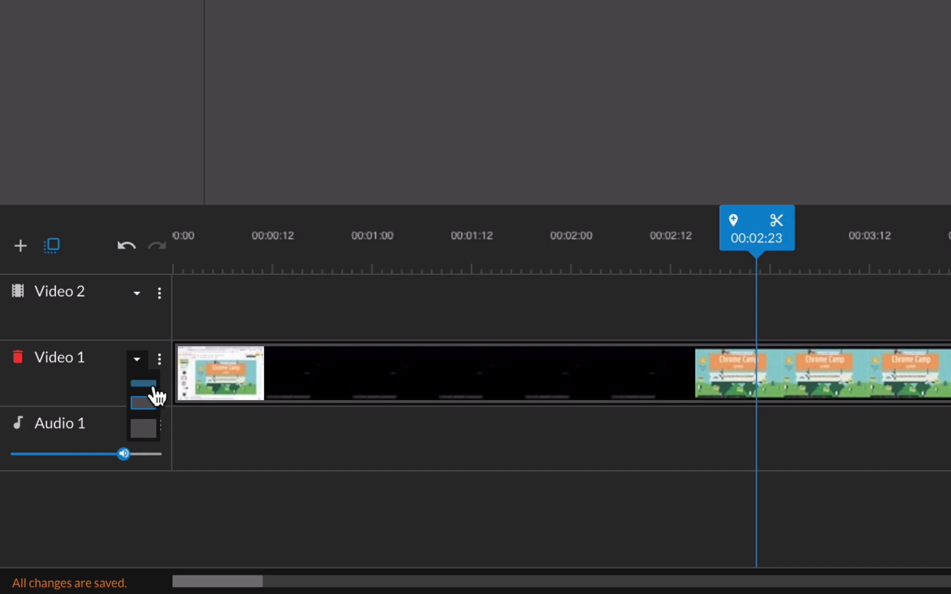
{"action": "left_click", "coordinate": [156, 385]}
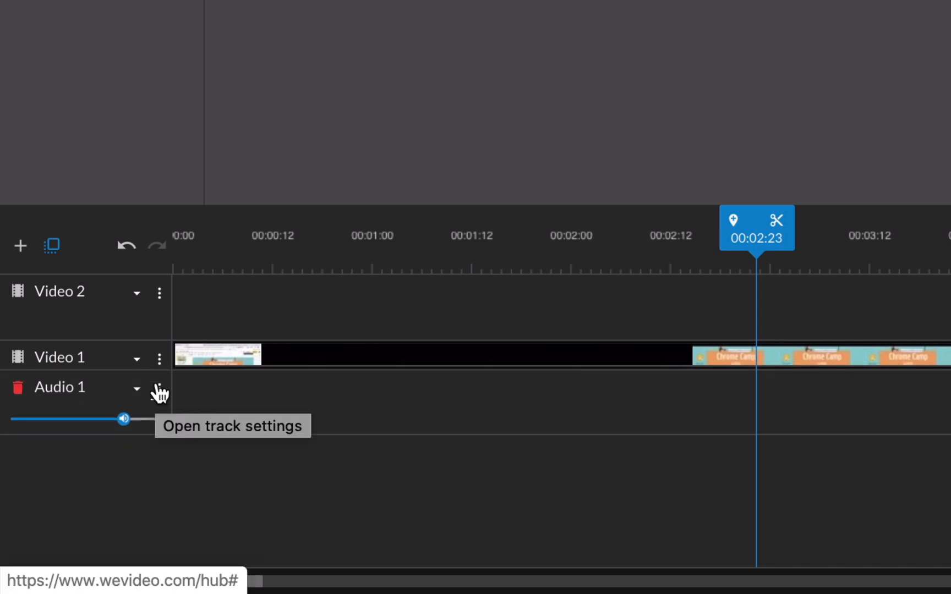
{"action": "left_click", "coordinate": [138, 362]}
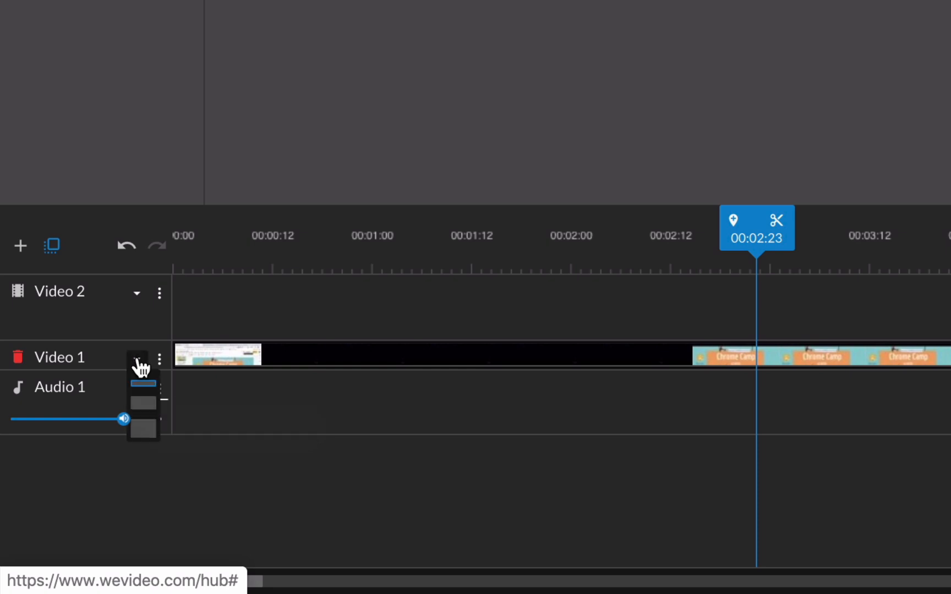
{"action": "left_click", "coordinate": [136, 404]}
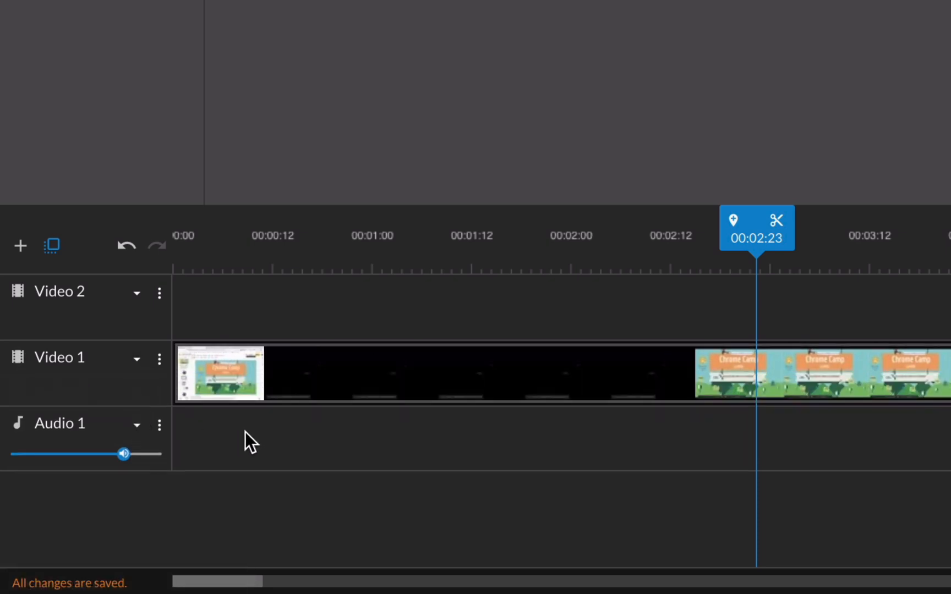
Set the Video 1 track to the largest height to show its audio waveform, and scrub along it to 00:04:19.
{"action": "left_click", "coordinate": [138, 362]}
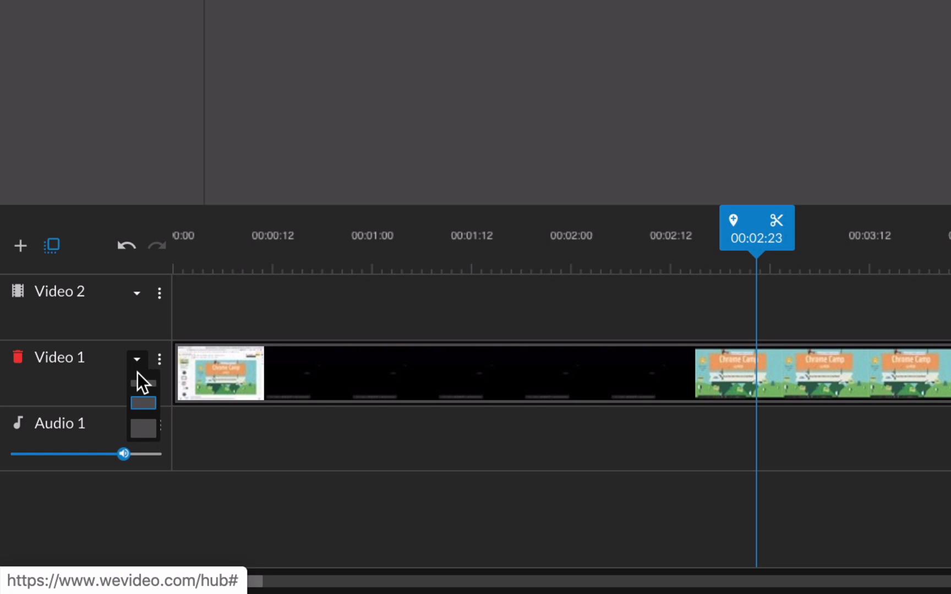
{"action": "left_click", "coordinate": [143, 432]}
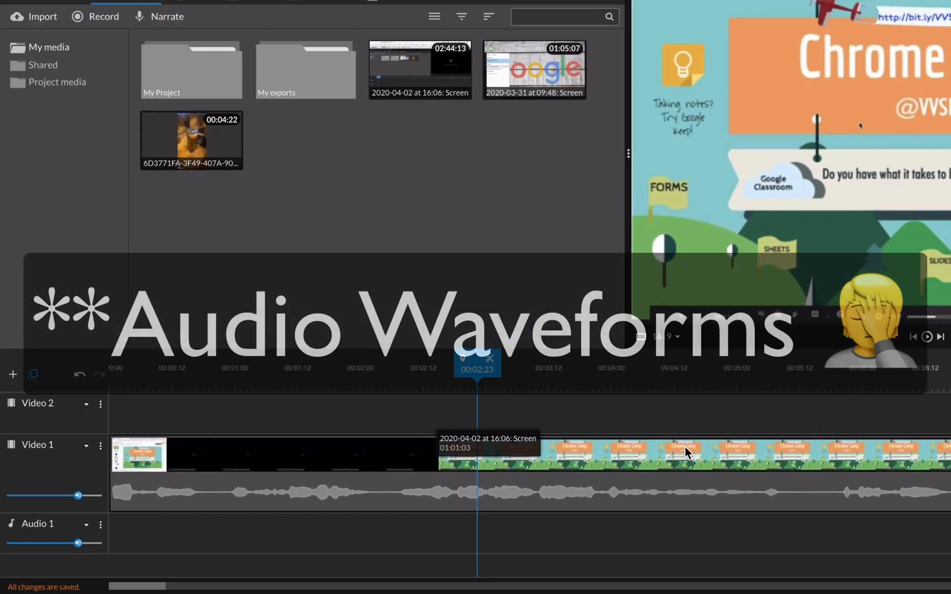
{"action": "left_click_drag", "start_coordinate": [479, 370], "coordinate": [575, 375]}
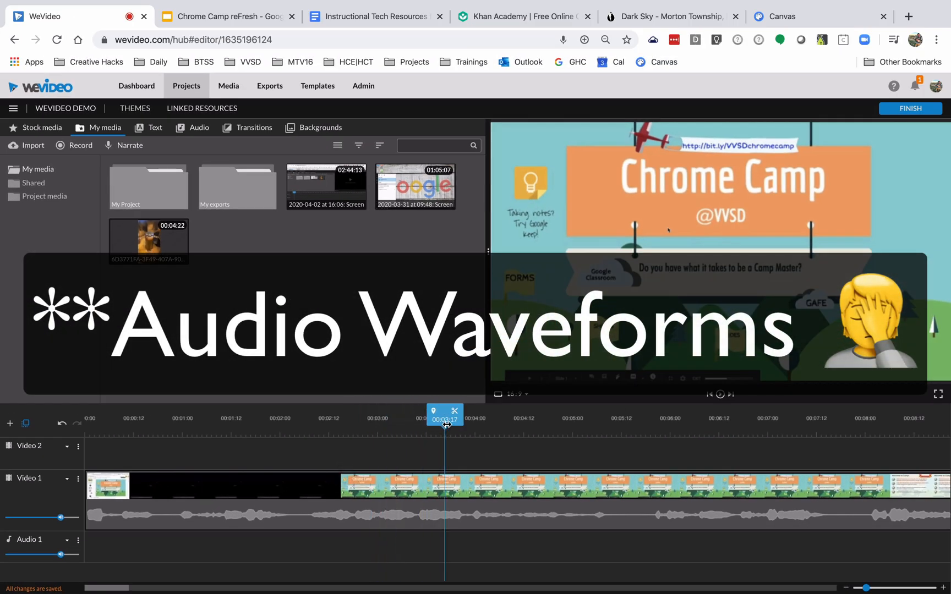
{"action": "left_click_drag", "start_coordinate": [446, 424], "coordinate": [553, 439]}
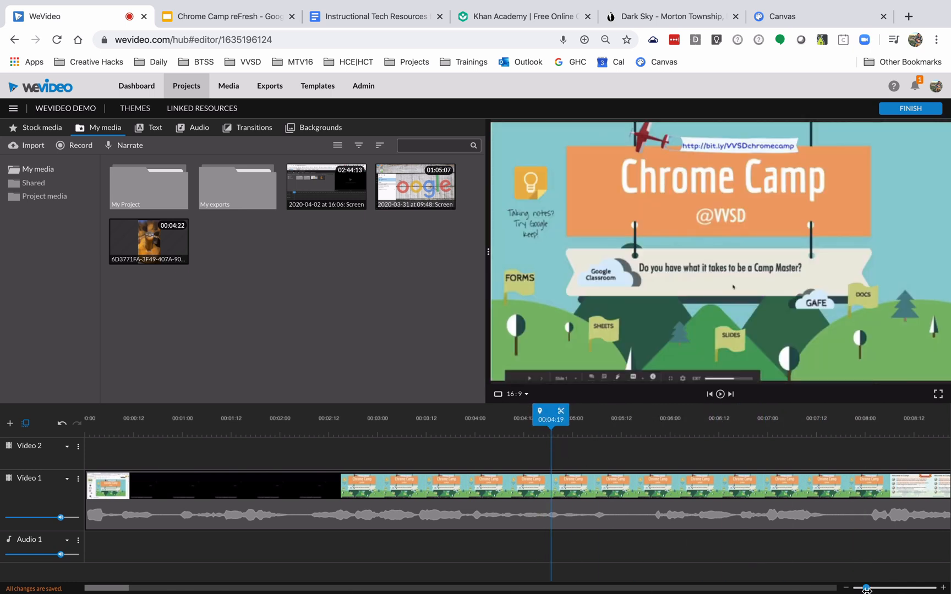
Split the first Video 1 clip at 00:05:17, in the silent stretch of its audio waveform.
{"action": "left_click_drag", "start_coordinate": [867, 587], "coordinate": [864, 588]}
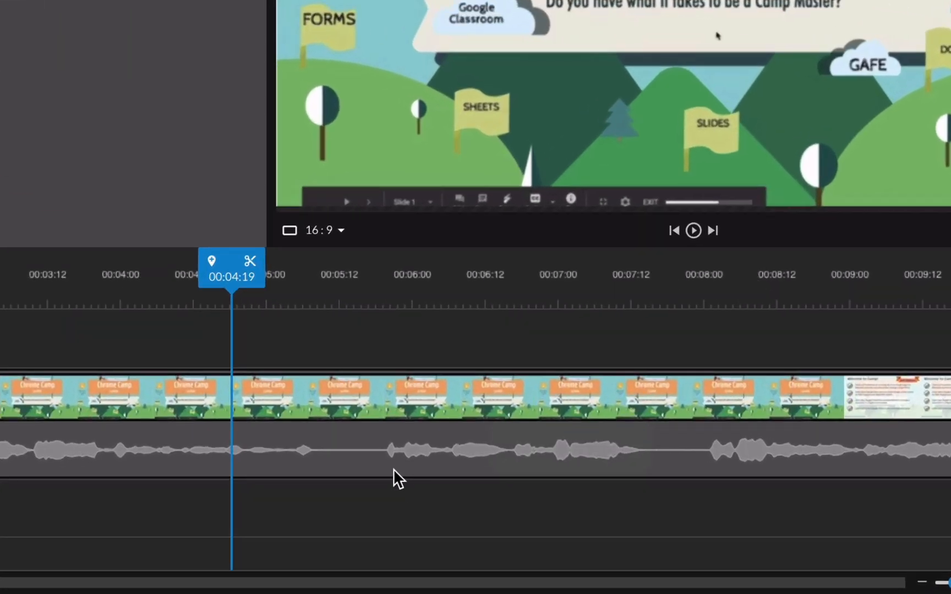
{"action": "left_click", "coordinate": [384, 459]}
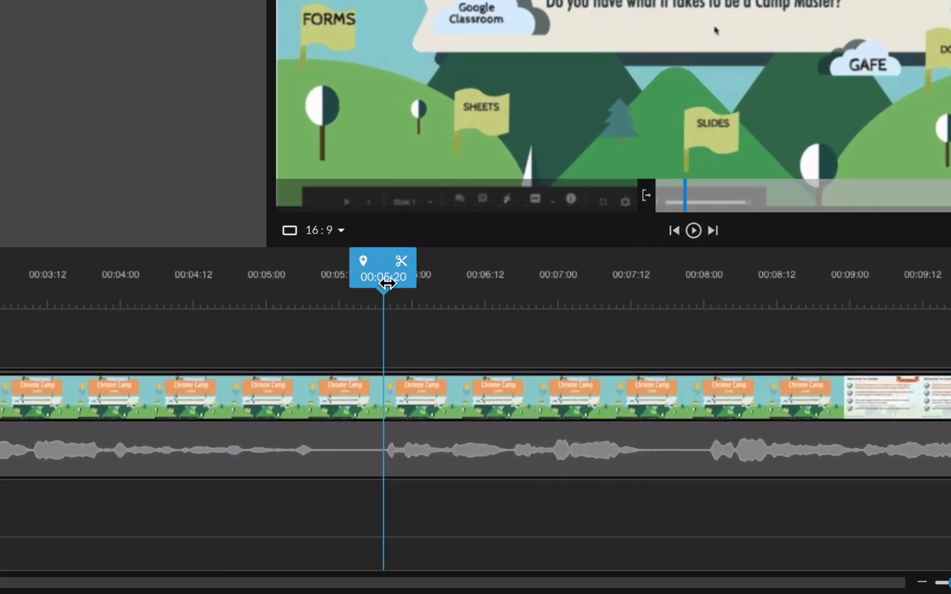
{"action": "left_click_drag", "start_coordinate": [384, 282], "coordinate": [367, 298]}
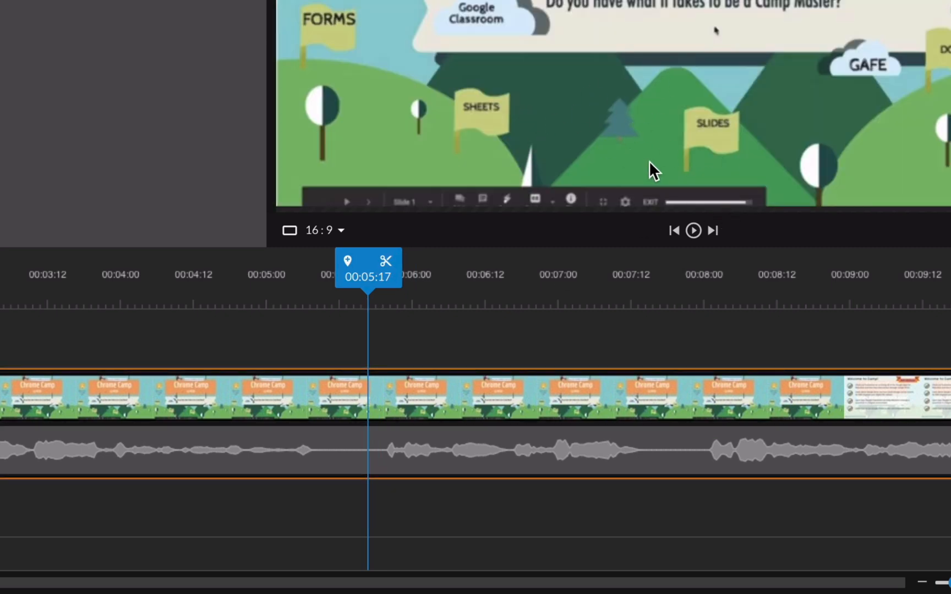
{"action": "mouse_move", "coordinate": [372, 280]}
{"action": "left_mouse_down"}
{"action": "mouse_move", "coordinate": [628, 312]}
{"action": "mouse_move", "coordinate": [556, 292]}
{"action": "mouse_move", "coordinate": [368, 285]}
{"action": "left_mouse_up"}
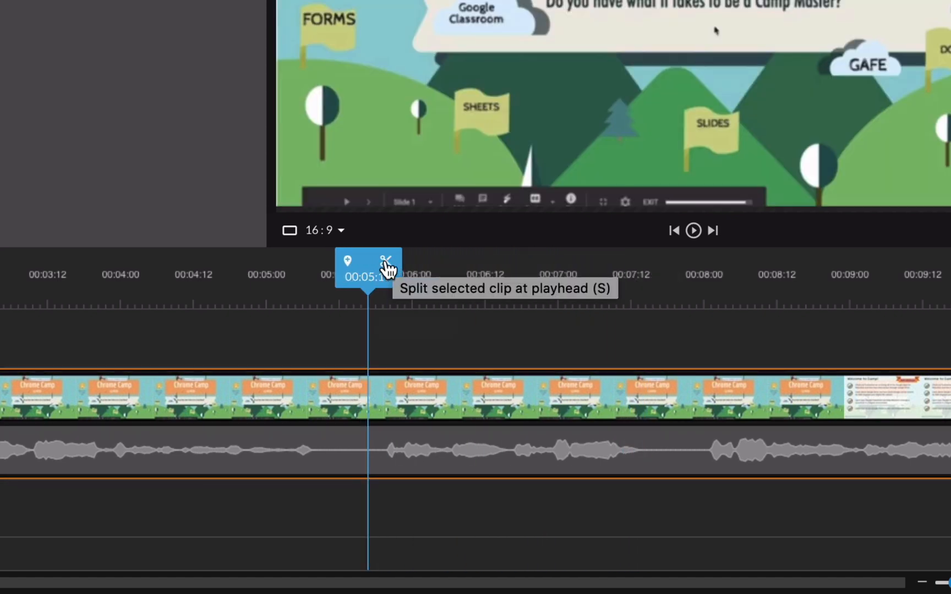
{"action": "left_click", "coordinate": [387, 268]}
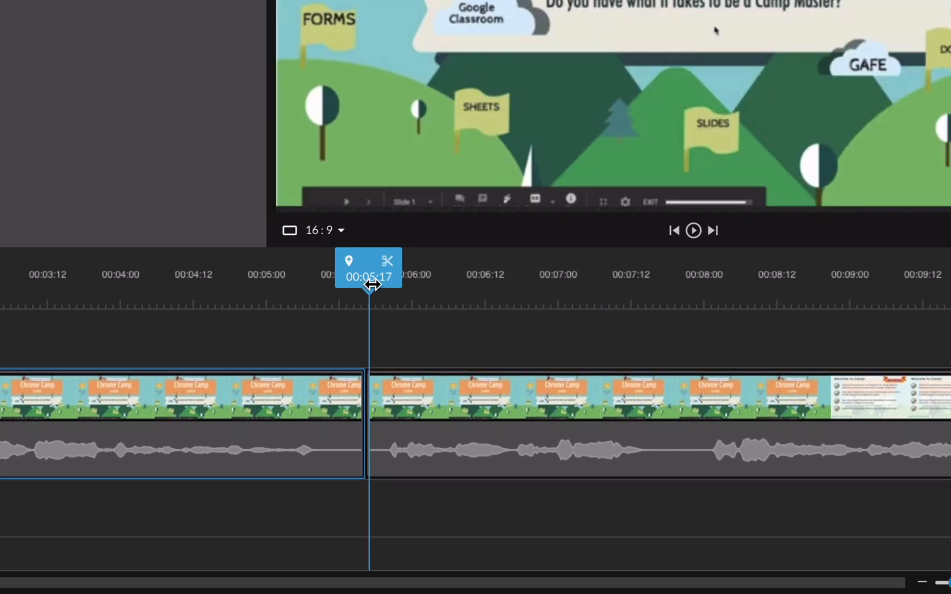
Split the following segment at the silent point 00:07:21 and delete the piece between 00:05:17 and 00:07:21.
{"action": "left_click_drag", "start_coordinate": [372, 284], "coordinate": [658, 305]}
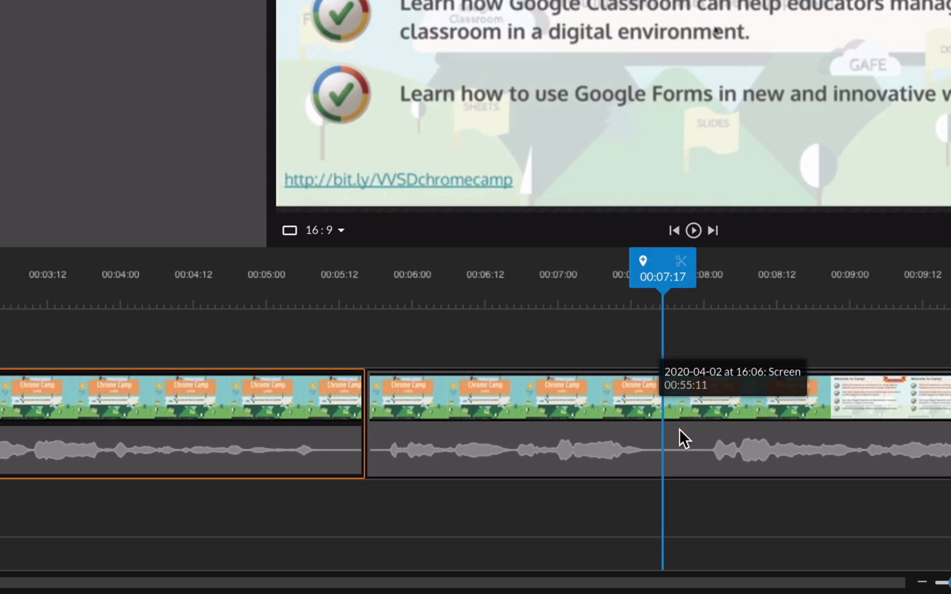
{"action": "left_click", "coordinate": [683, 408]}
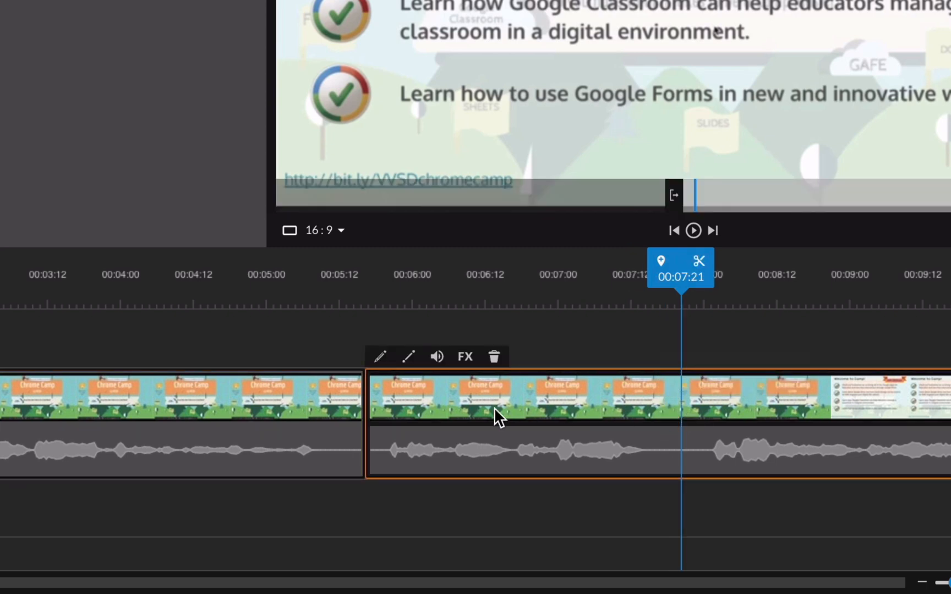
{"action": "left_click", "coordinate": [700, 262]}
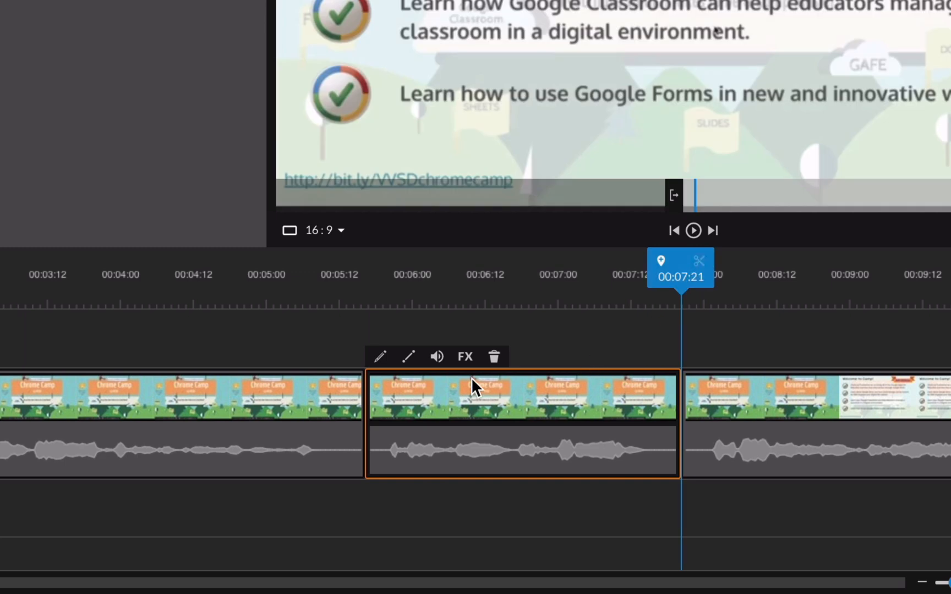
{"action": "left_click", "coordinate": [495, 359]}
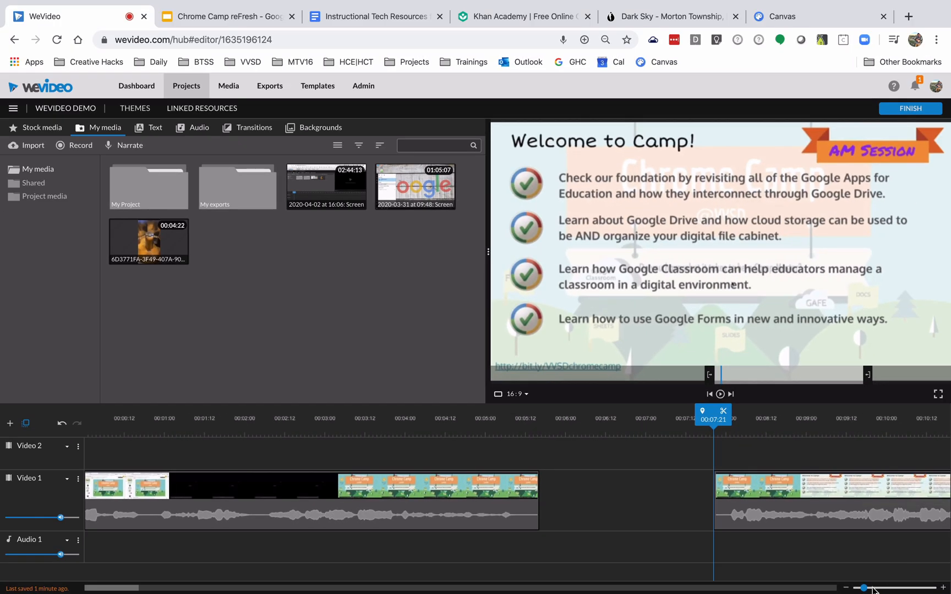
Select all three remaining clips on Video 1 and close the gaps between them with the Close Gaps command.
{"action": "left_click_drag", "start_coordinate": [869, 588], "coordinate": [851, 588]}
{"action": "left_click_drag", "start_coordinate": [99, 453], "coordinate": [461, 532]}
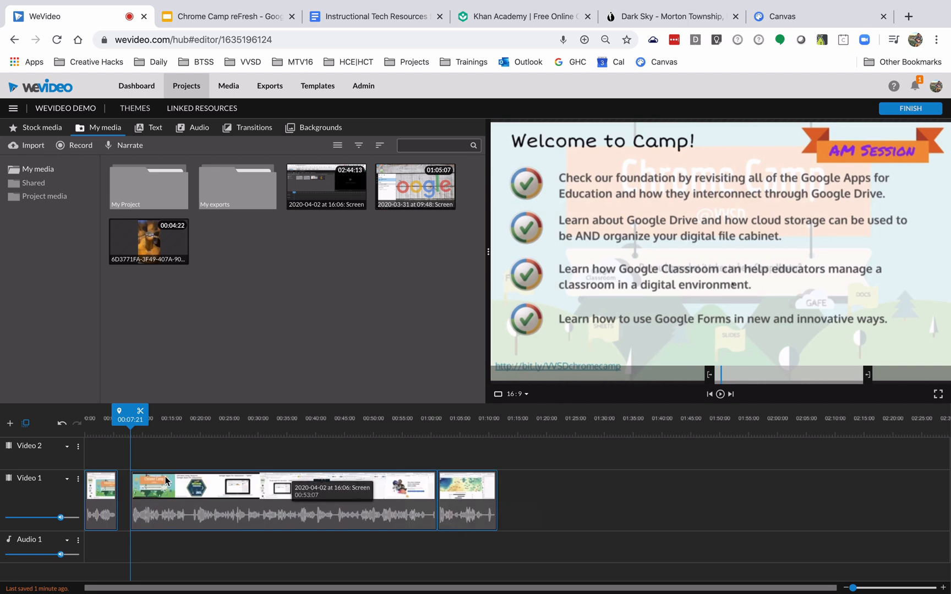
{"action": "right_click", "coordinate": [150, 503]}
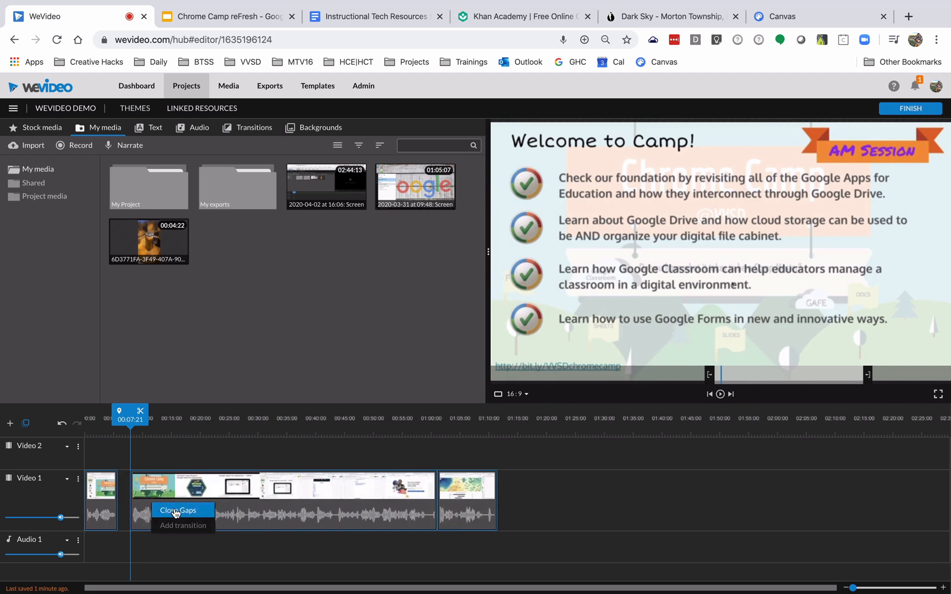
{"action": "left_click", "coordinate": [176, 511]}
{"action": "left_click", "coordinate": [392, 451]}
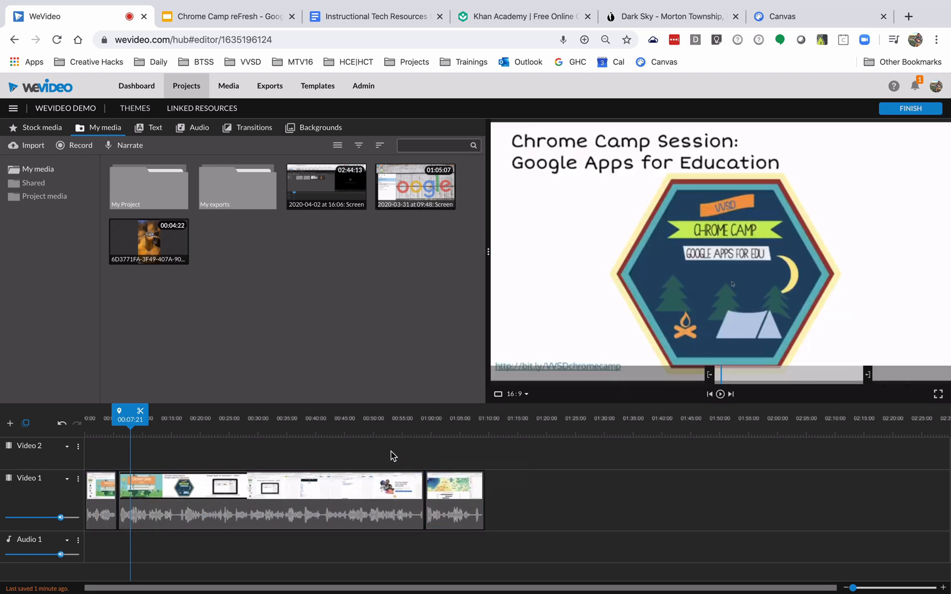